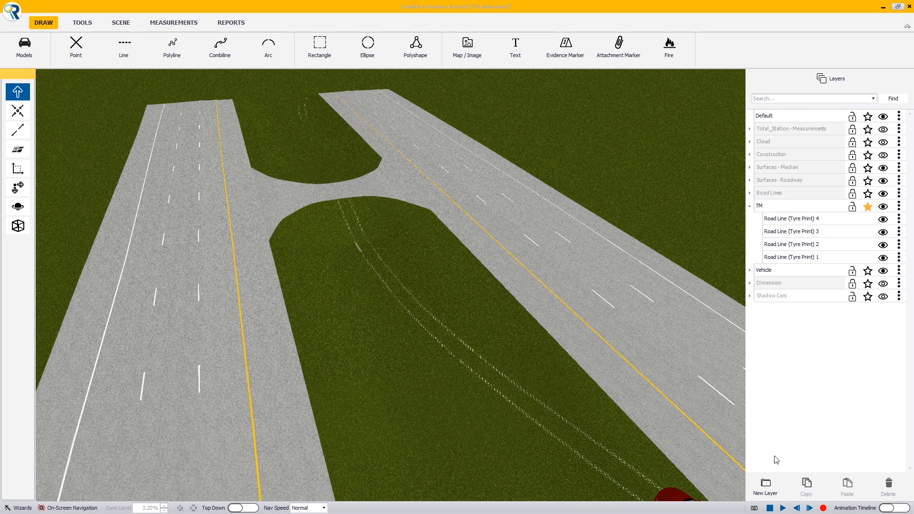
# - Play the scene animation and examine the properties of a tyre-print road line
pyautogui.click(784, 509)
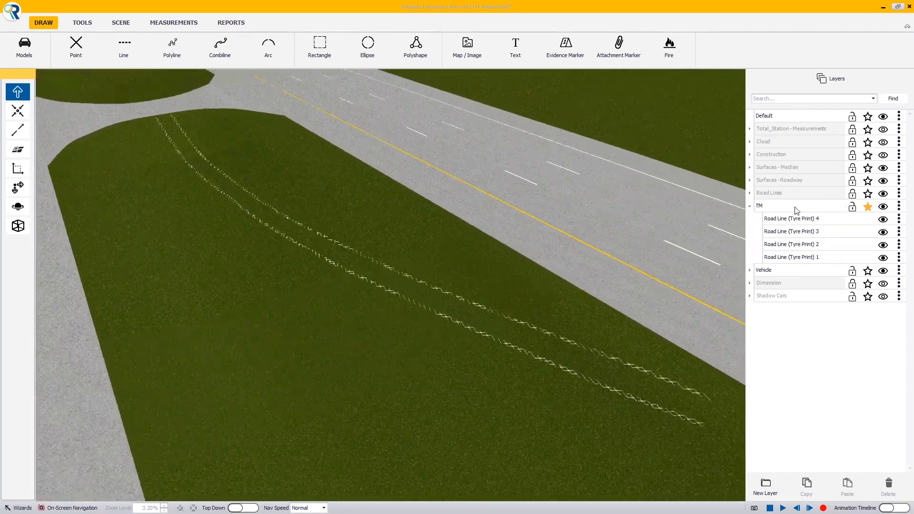
pyautogui.click(579, 351)
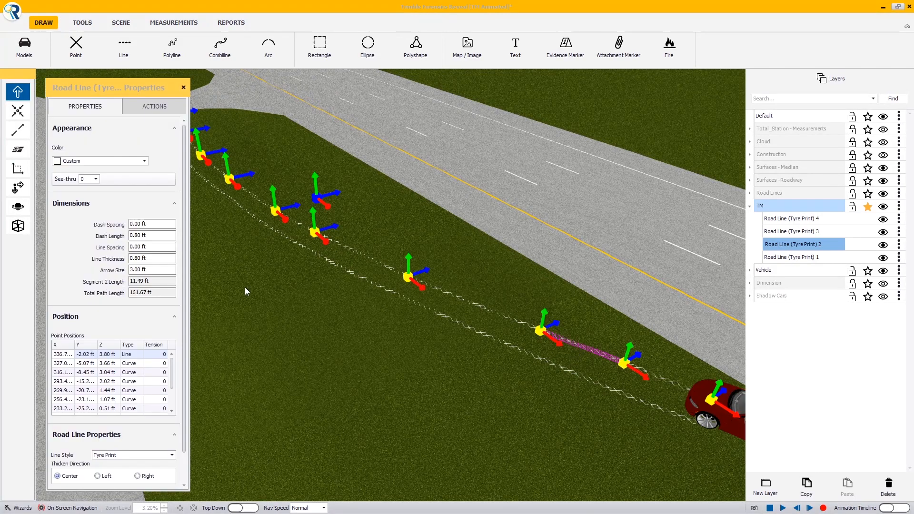
pyautogui.scroll(-1, 181, 307)
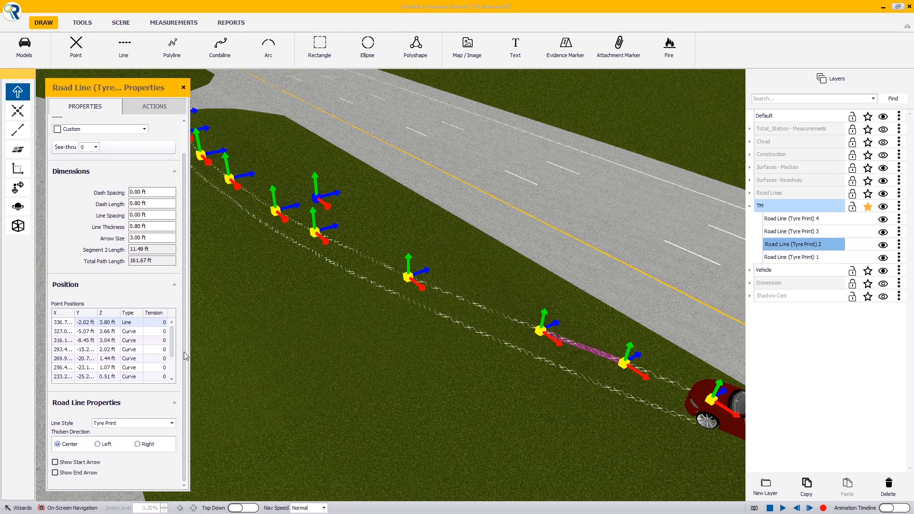
pyautogui.scroll(1, 123, 293)
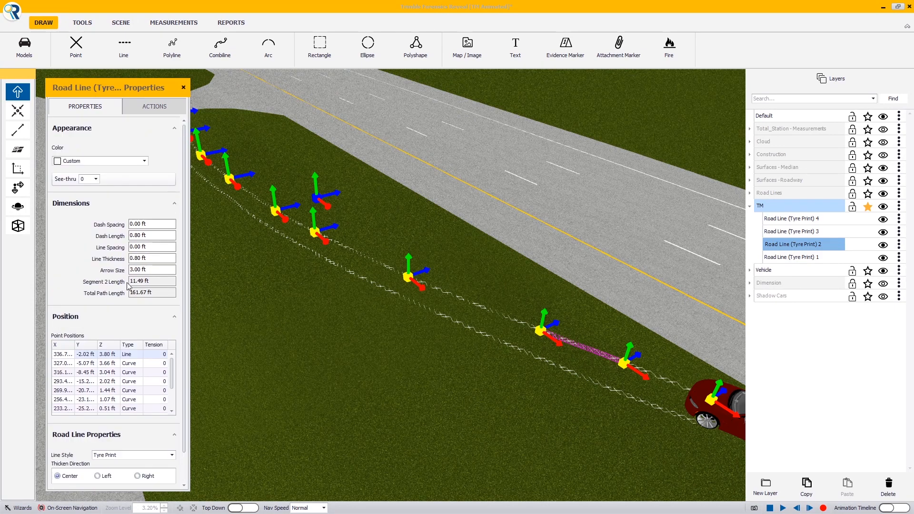
pyautogui.click(135, 281)
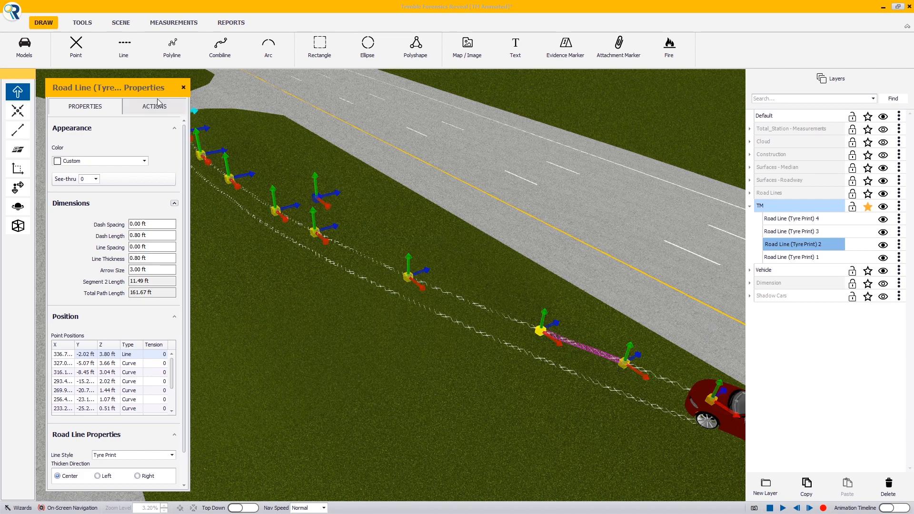
# - Convert the Road Line (Tyre Print) 1 object into a Skid Mark
pyautogui.click(792, 257)
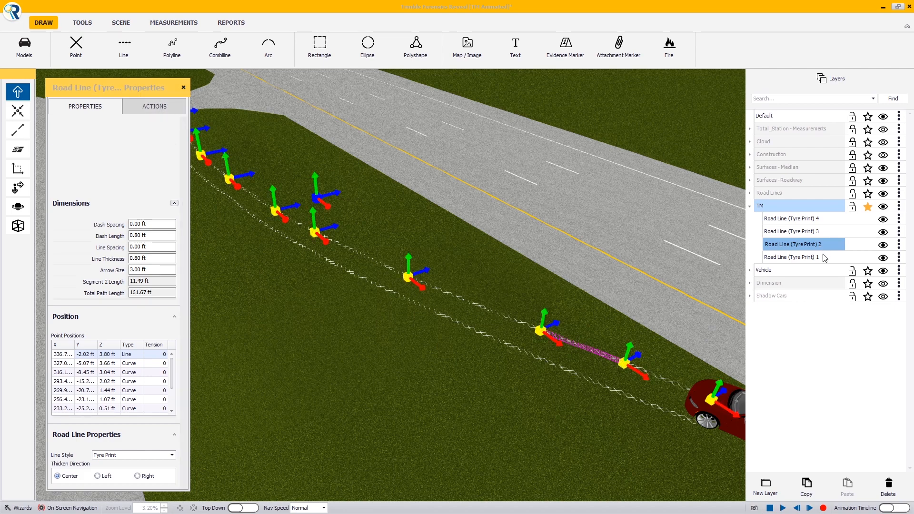
pyautogui.click(145, 113)
pyautogui.click(139, 178)
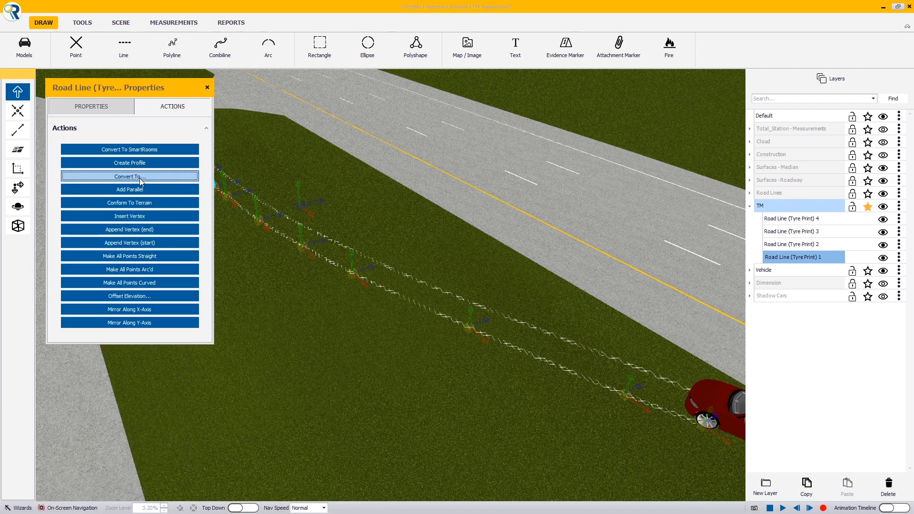
pyautogui.moveTo(563, 215); pyautogui.dragTo(570, 329)
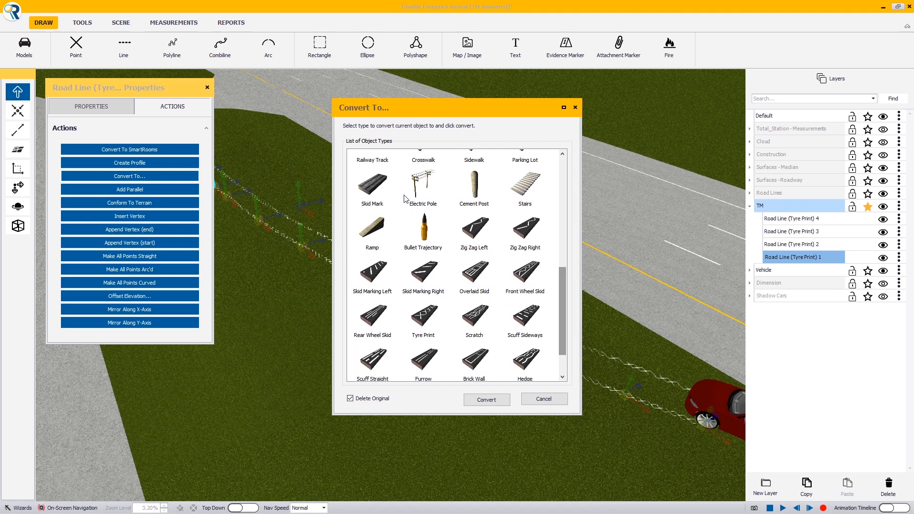
pyautogui.click(382, 195)
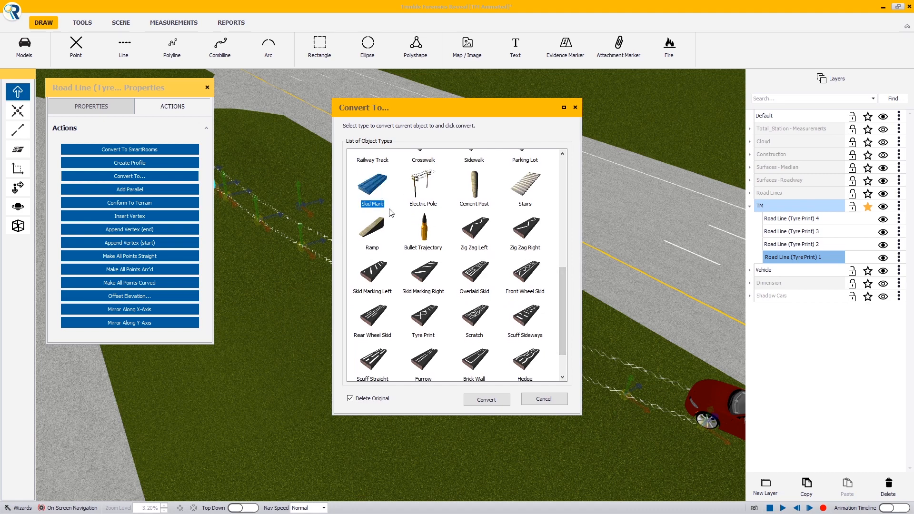
pyautogui.click(490, 401)
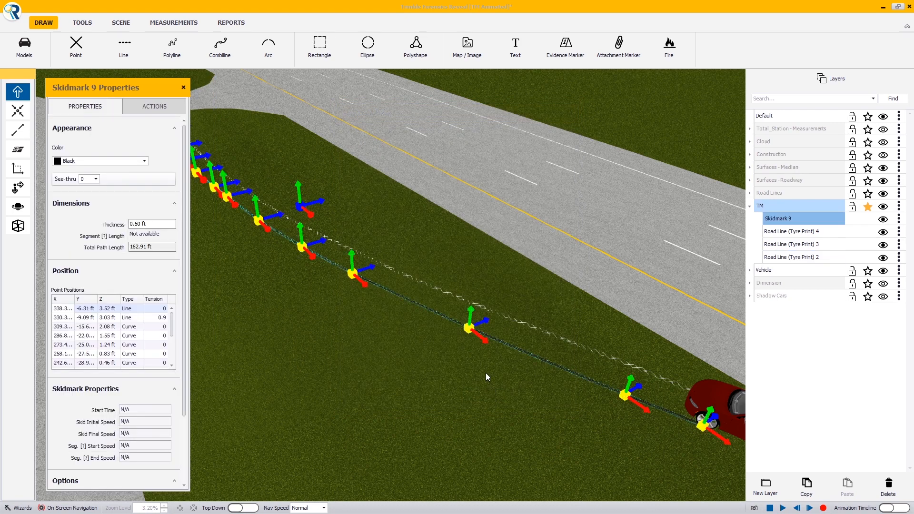
# - Turn on the Is Animated option for the new skidmark
pyautogui.moveTo(486, 373); pyautogui.dragTo(479, 375, button='right')
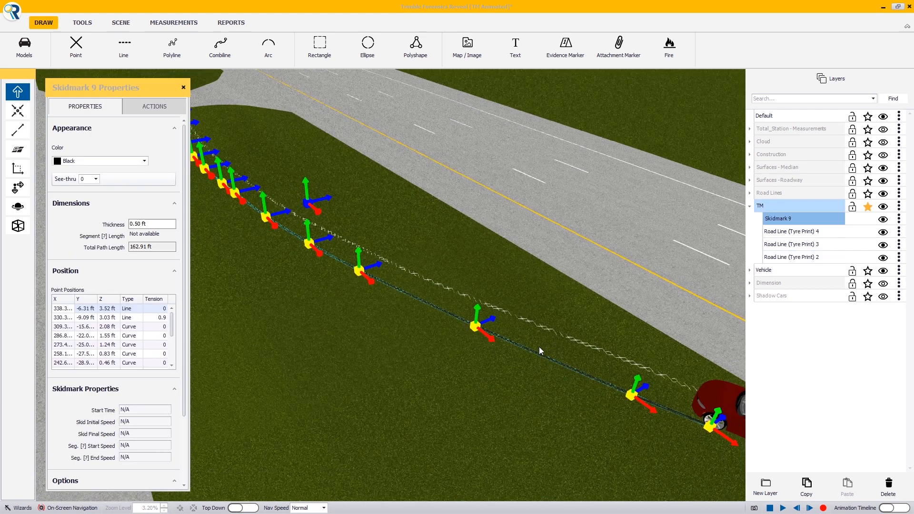
pyautogui.moveTo(539, 346); pyautogui.dragTo(505, 334, button='right')
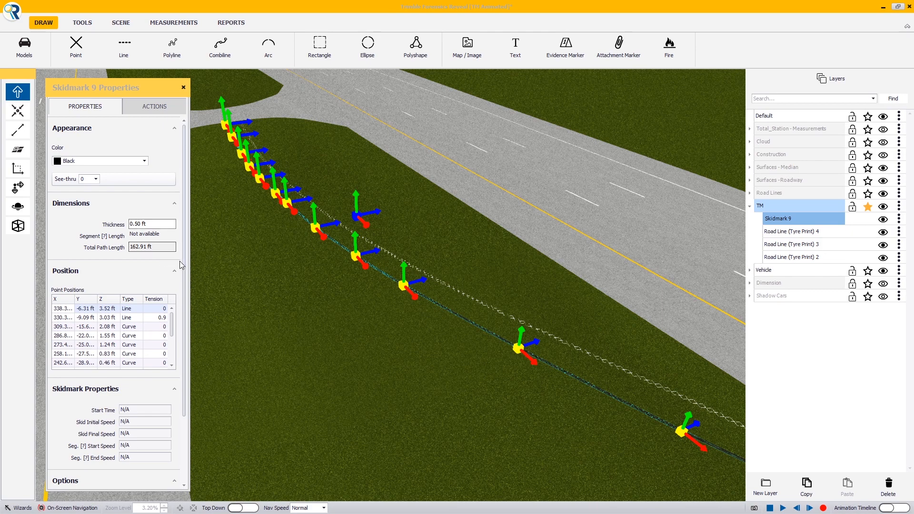
pyautogui.scroll(-3, 181, 286)
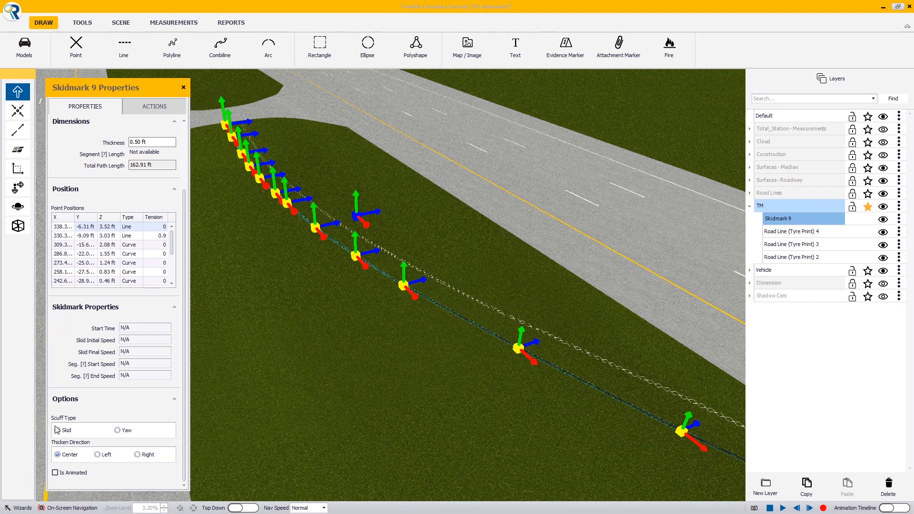
pyautogui.click(55, 473)
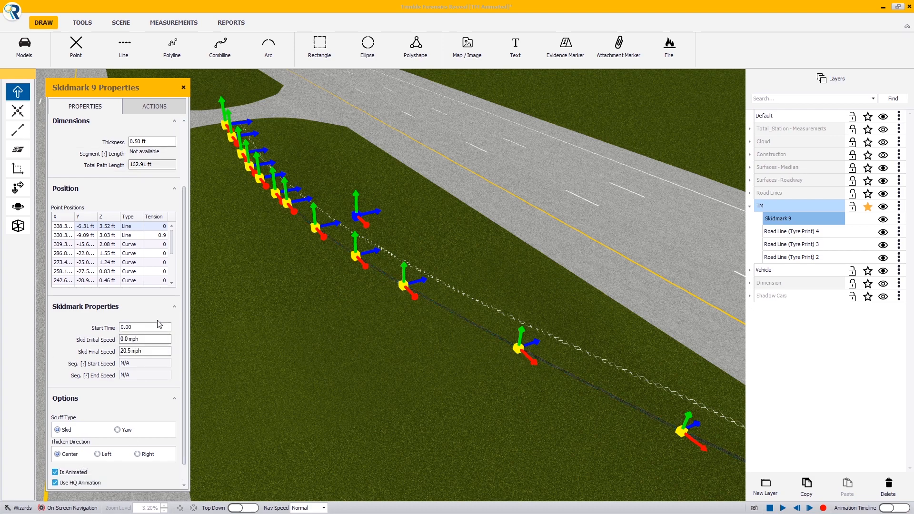
# - Set the skidmark's initial and final skid speeds to 117.5 mph
pyautogui.moveTo(444, 343); pyautogui.dragTo(684, 376, button='right')
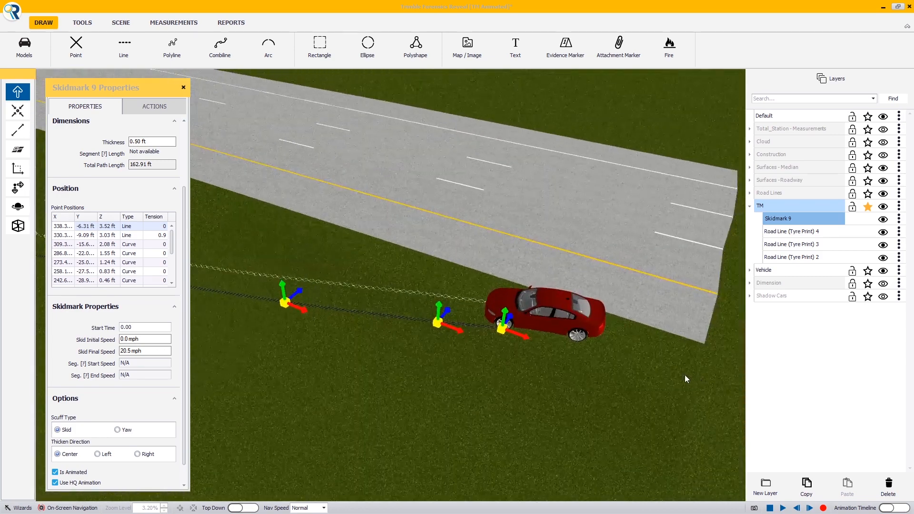
pyautogui.moveTo(487, 330); pyautogui.dragTo(470, 343, button='right')
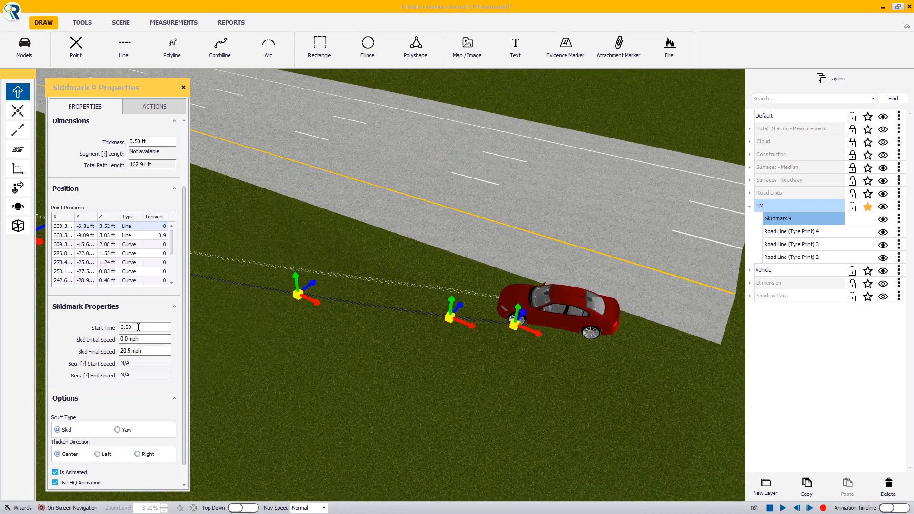
pyautogui.click(153, 339)
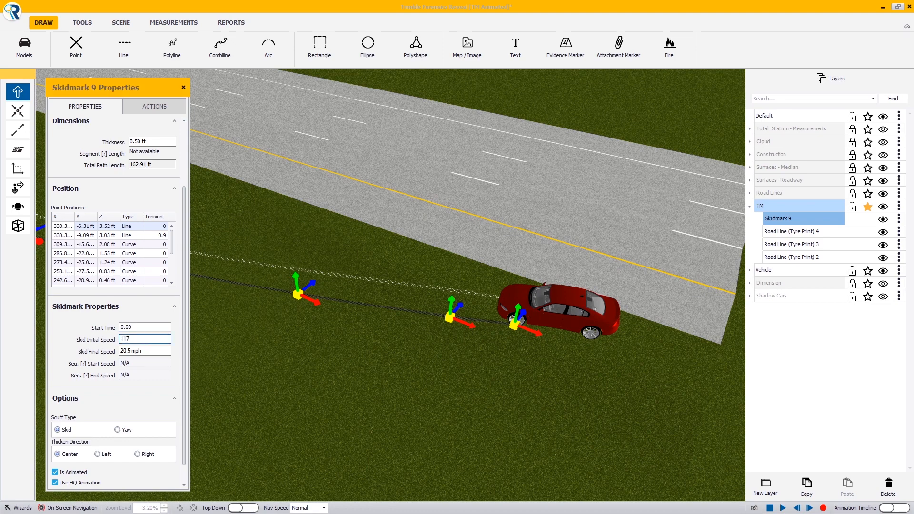
pyautogui.press('Tab')
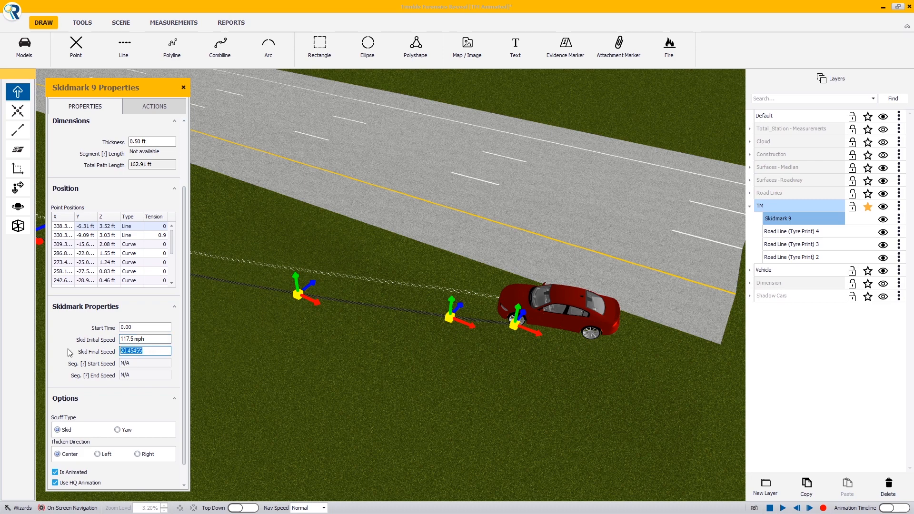
pyautogui.write('117.5')
pyautogui.press('Tab')
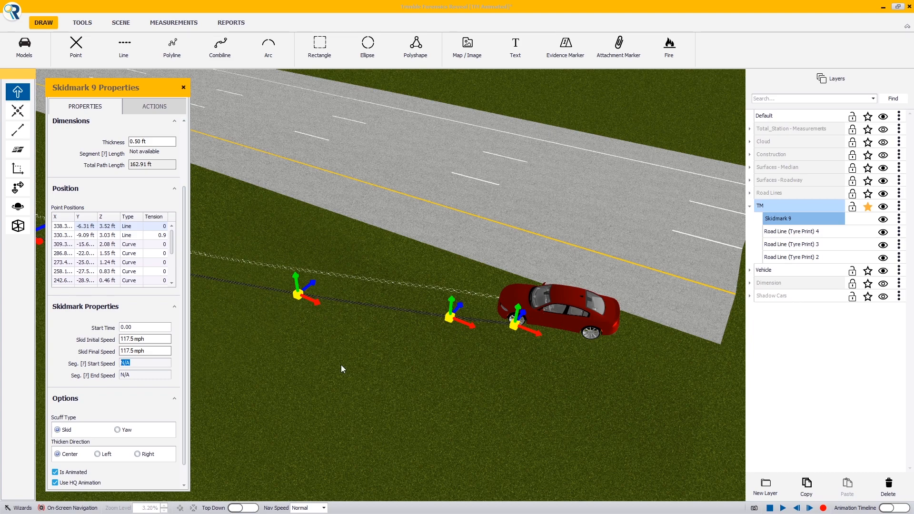
# - Play the animation to preview the skidmark, then stop it
pyautogui.moveTo(388, 358); pyautogui.dragTo(325, 331, button='right')
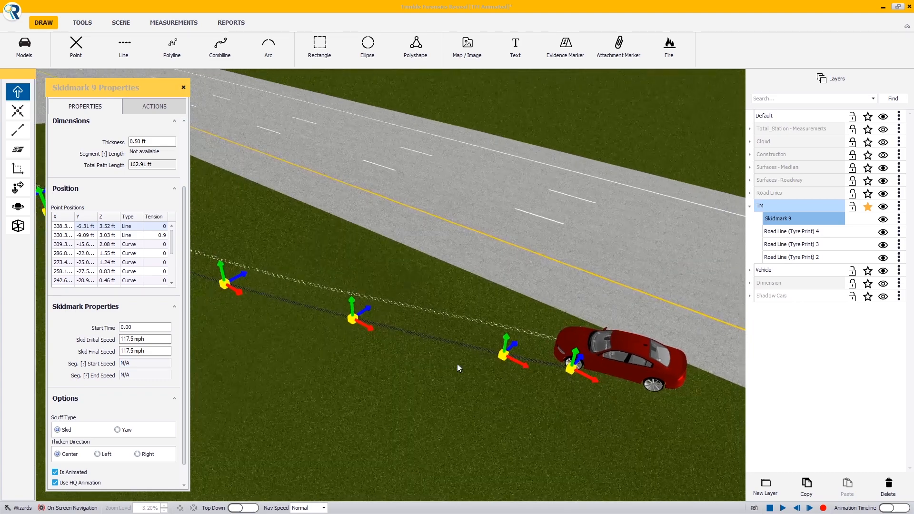
pyautogui.click(785, 508)
pyautogui.moveTo(598, 371); pyautogui.dragTo(425, 365, button='right')
pyautogui.scroll(-3, 400, 327)
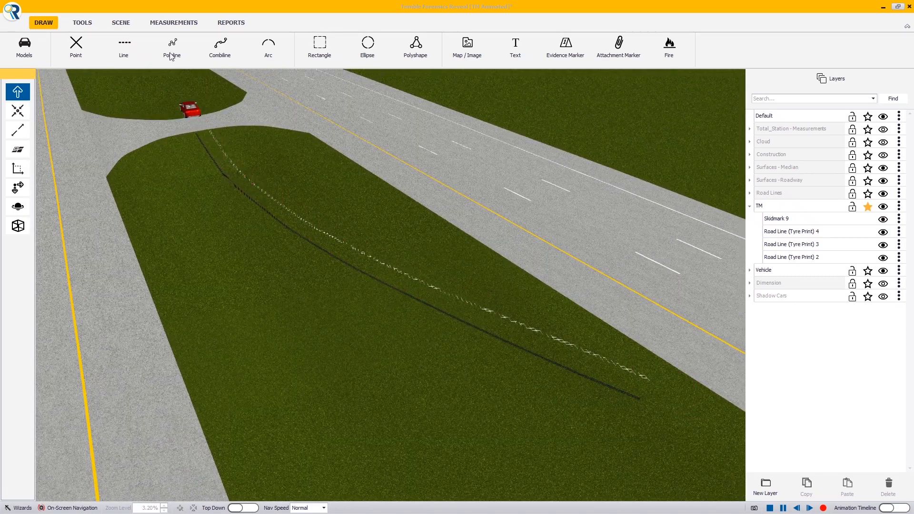
pyautogui.moveTo(348, 276); pyautogui.dragTo(336, 227, button='right')
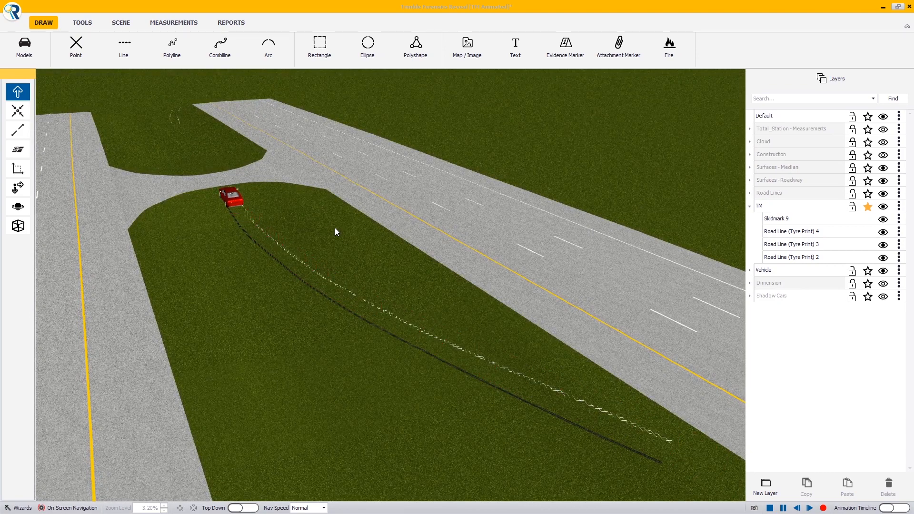
pyautogui.click(770, 508)
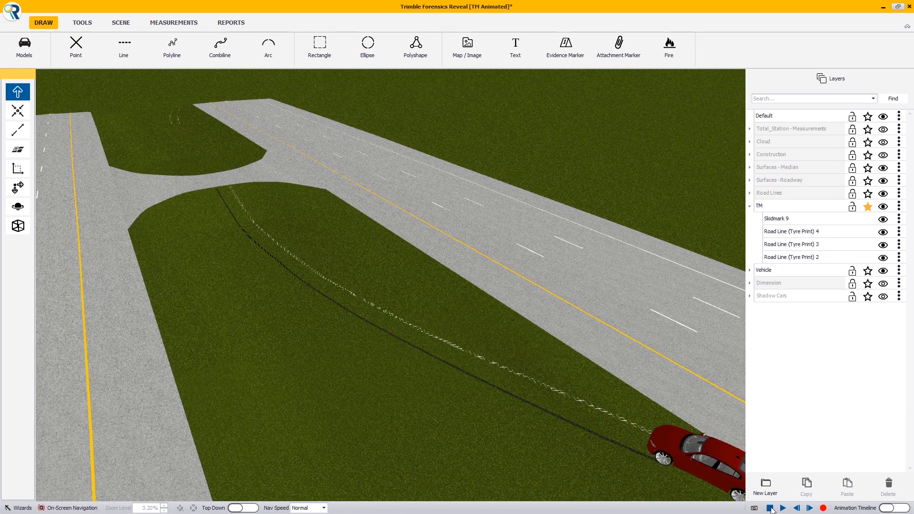
# - Set the skidmark's initial and final skid speeds to 110 mph and replay the animation
pyautogui.click(635, 451)
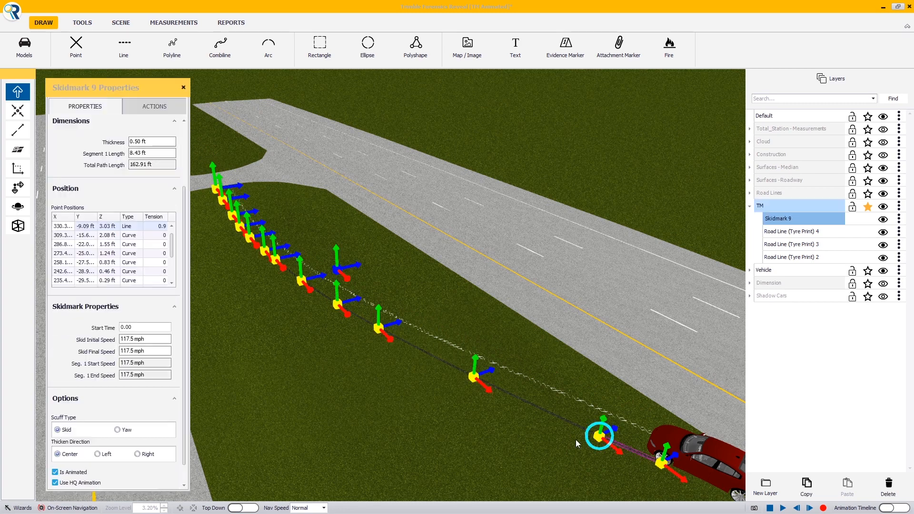
pyautogui.click(156, 339)
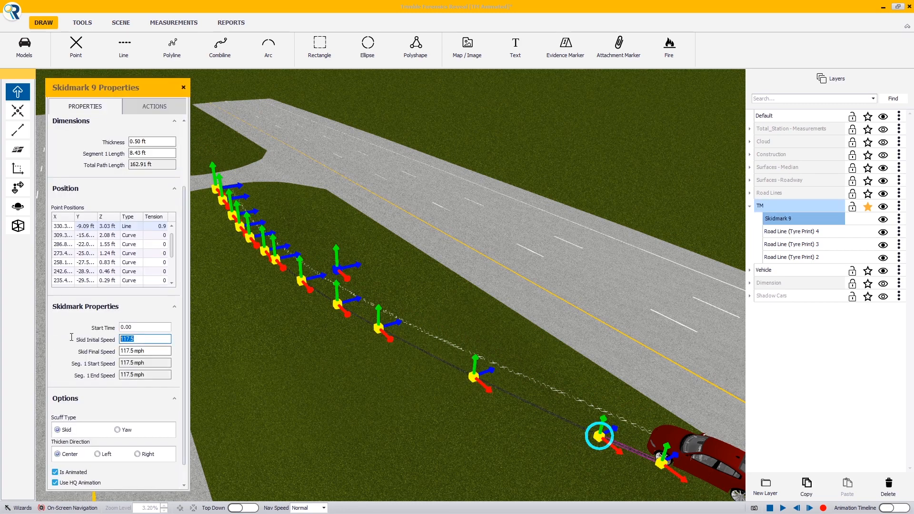
pyautogui.write('110')
pyautogui.press('Tab')
pyautogui.write('110')
pyautogui.press('Tab')
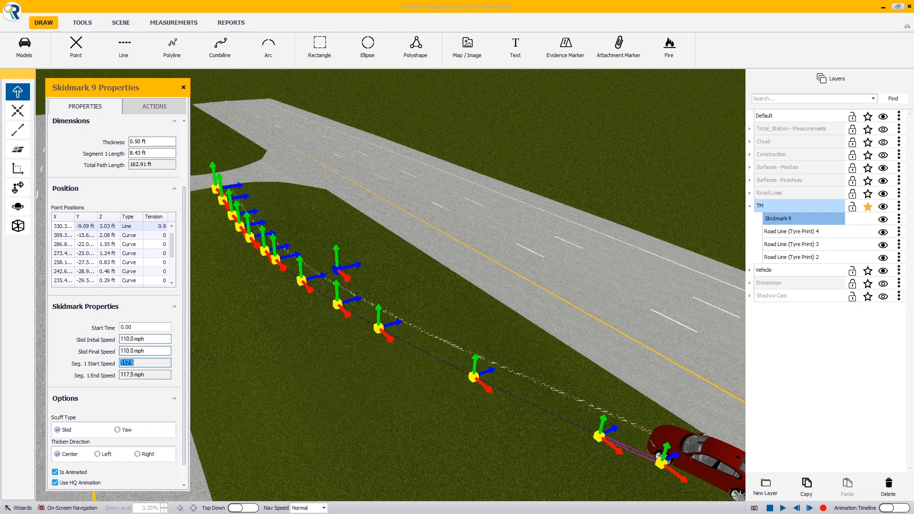
pyautogui.click(784, 508)
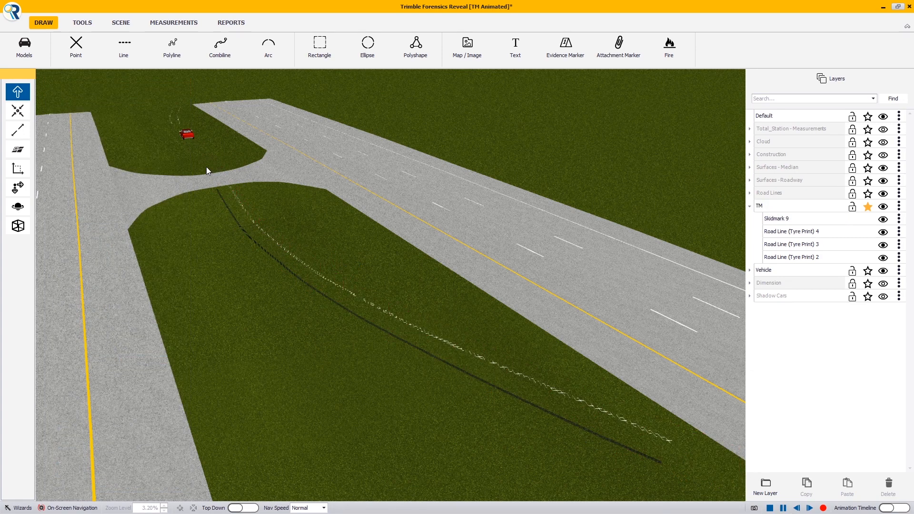
# - Set the skidmark's initial and final skid speeds to 80 mph and replay the animation
pyautogui.click(394, 339)
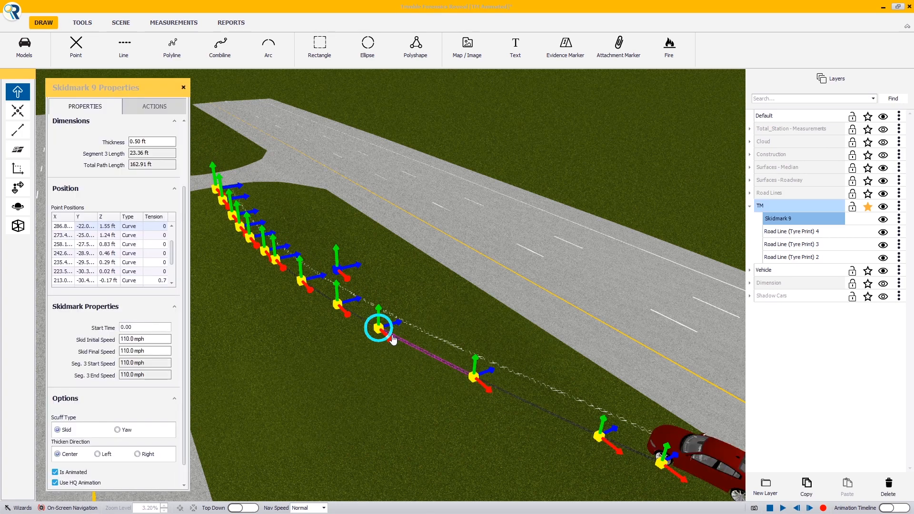
pyautogui.click(143, 339)
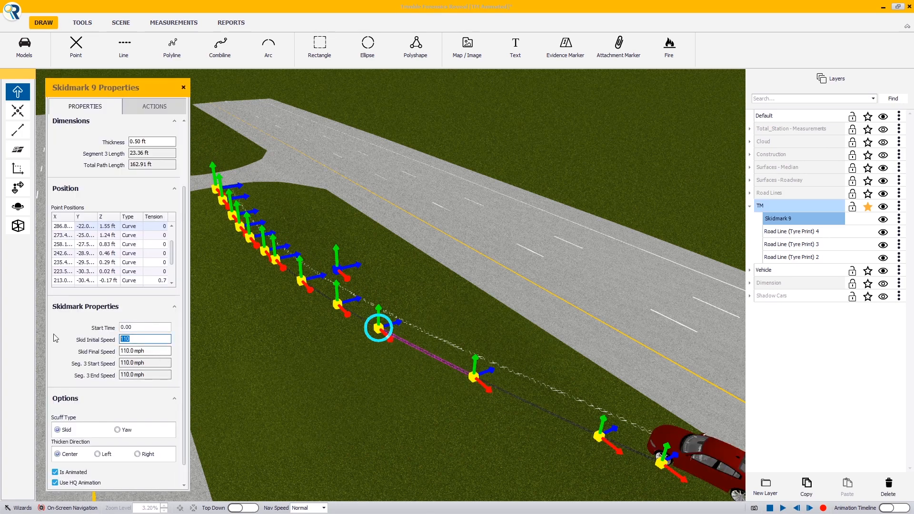
pyautogui.write('80')
pyautogui.press('Tab')
pyautogui.write('80')
pyautogui.press('Tab')
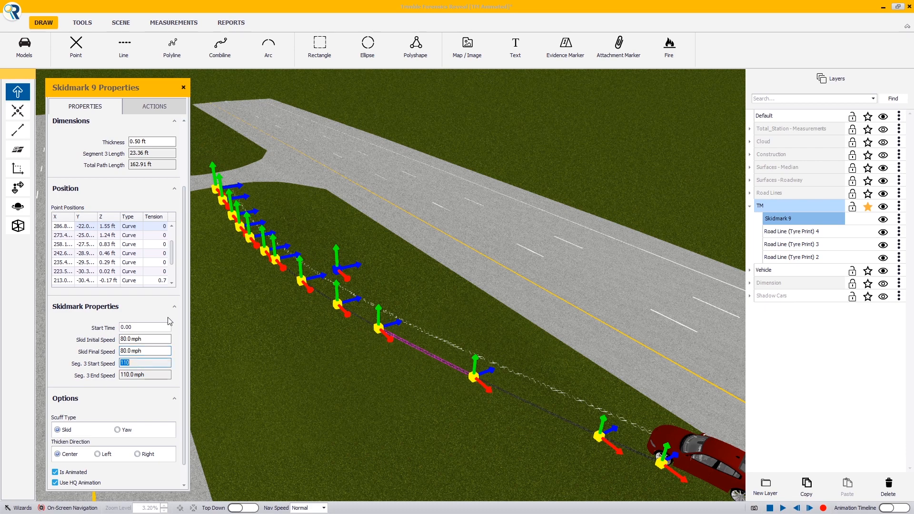
pyautogui.click(784, 508)
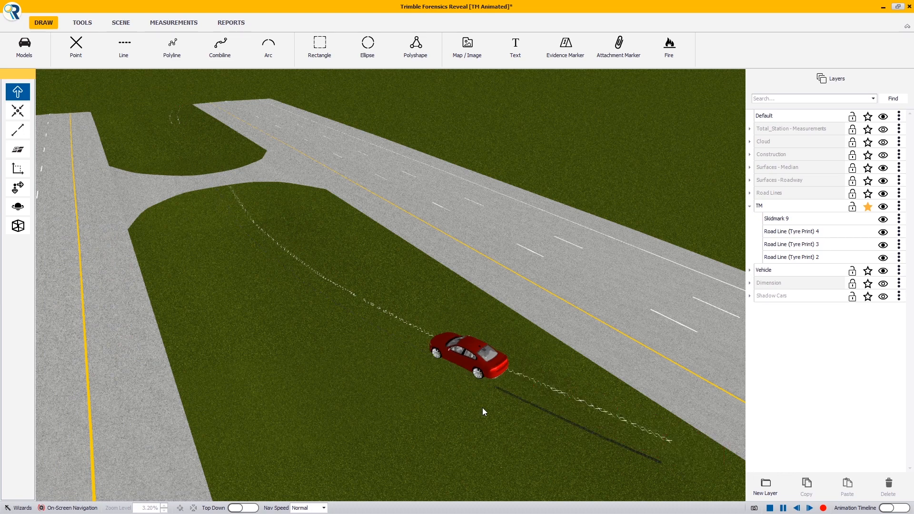
# - Set the skidmark's initial and final skid speeds back to 117.5 mph and replay the animation
pyautogui.doubleClick(251, 243)
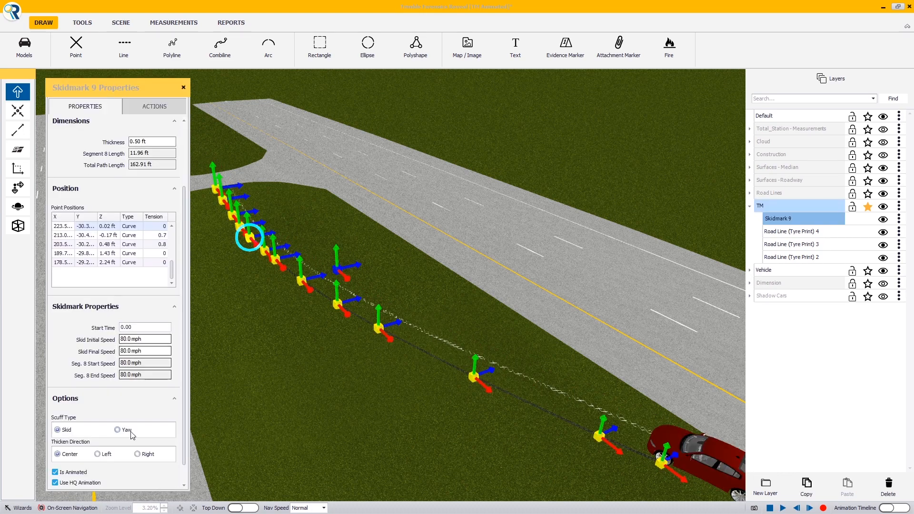
pyautogui.click(137, 338)
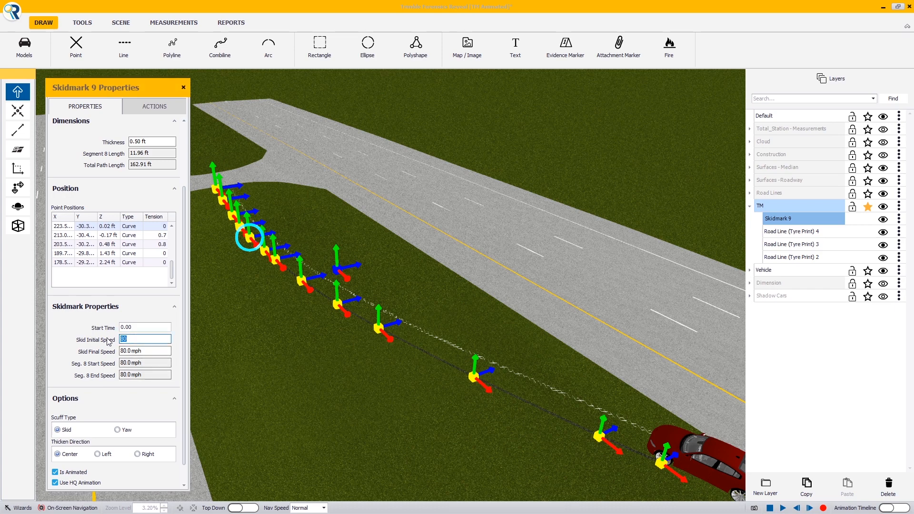
pyautogui.press('Tab')
pyautogui.write('117.5')
pyautogui.press('Tab')
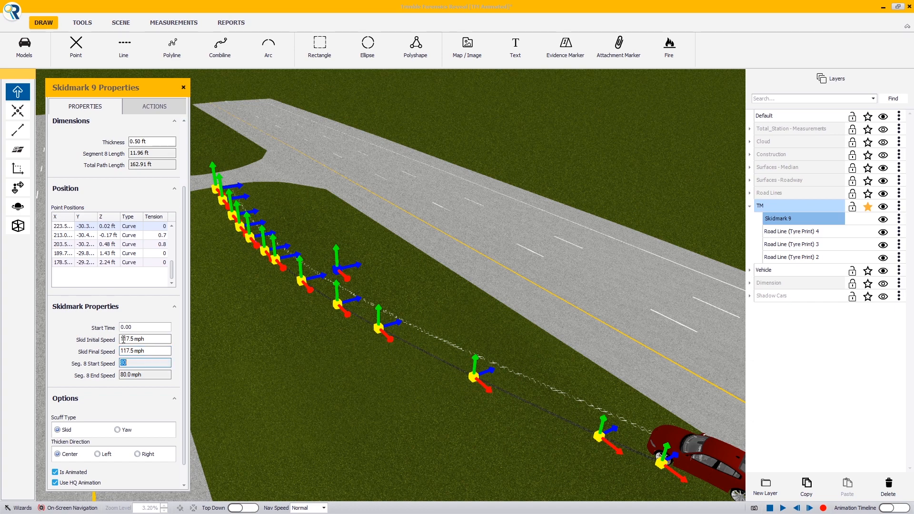
pyautogui.click(782, 508)
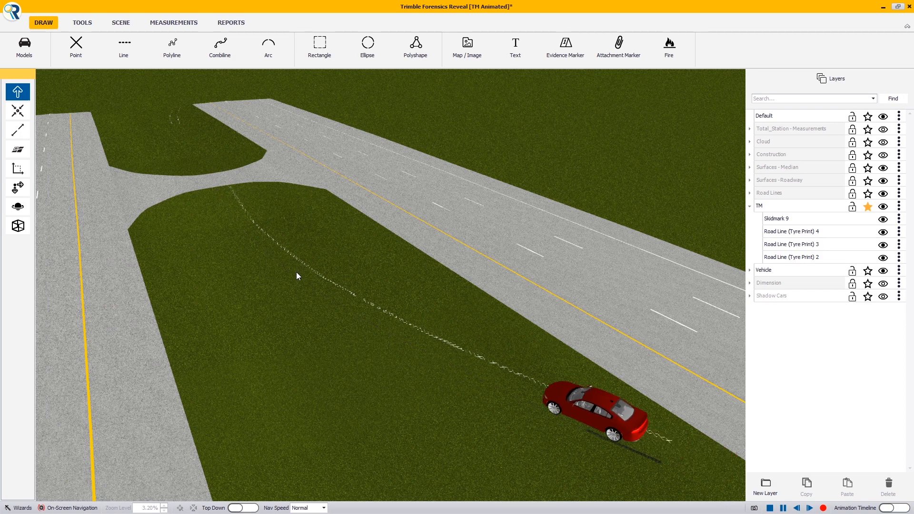
# - Open the existing skidmark's properties to inspect them, then close the panel
pyautogui.click(629, 453)
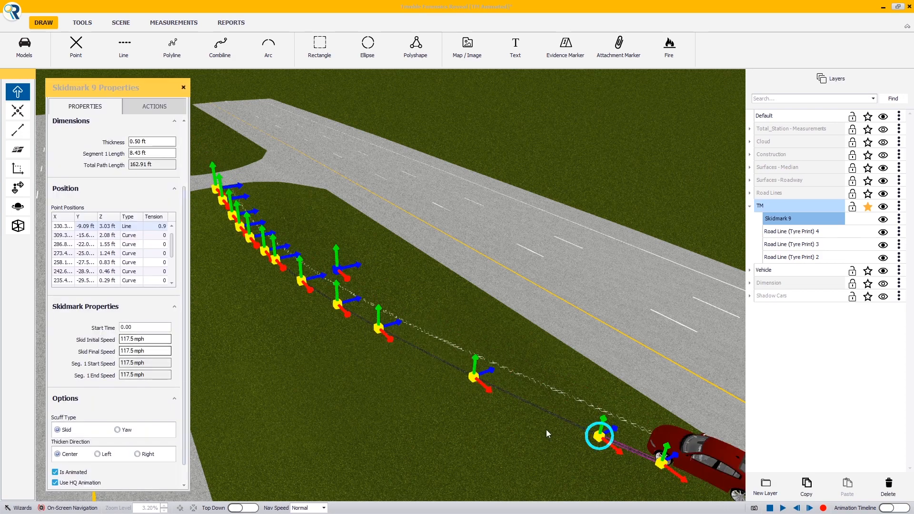
pyautogui.click(662, 461)
pyautogui.click(183, 88)
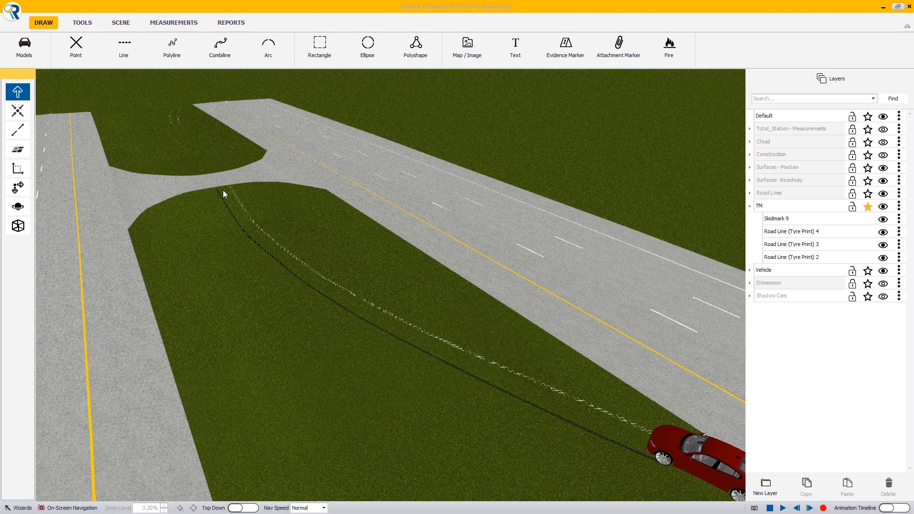
# - Convert the Road Line (Tyre Print) 2 into a Skid Mark object, deleting the original
pyautogui.click(336, 288)
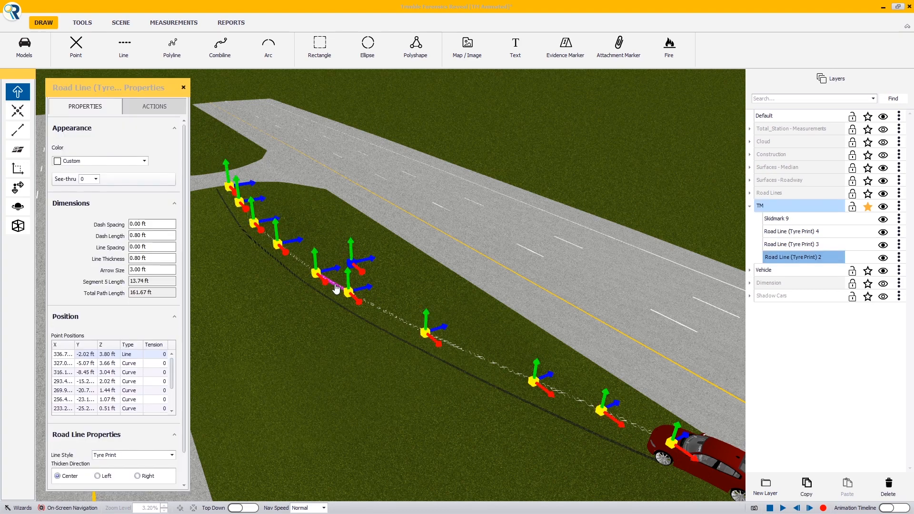
pyautogui.click(174, 113)
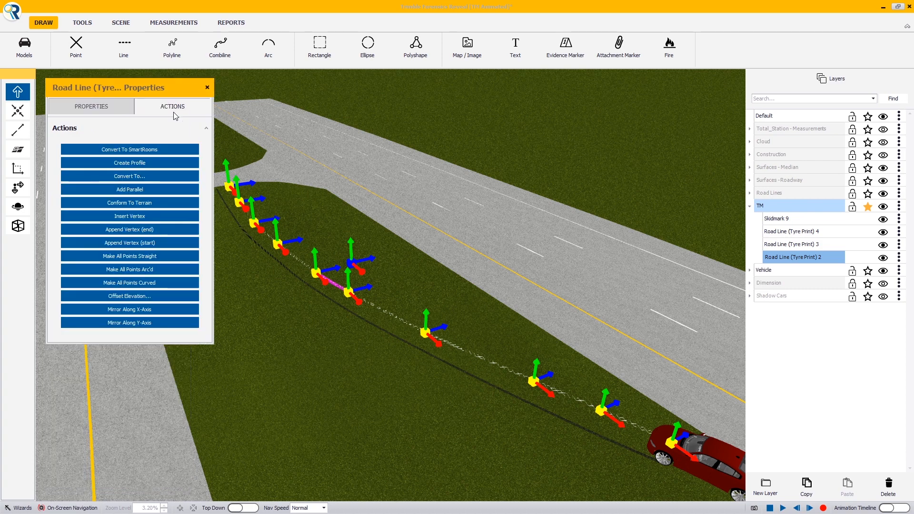
pyautogui.click(145, 178)
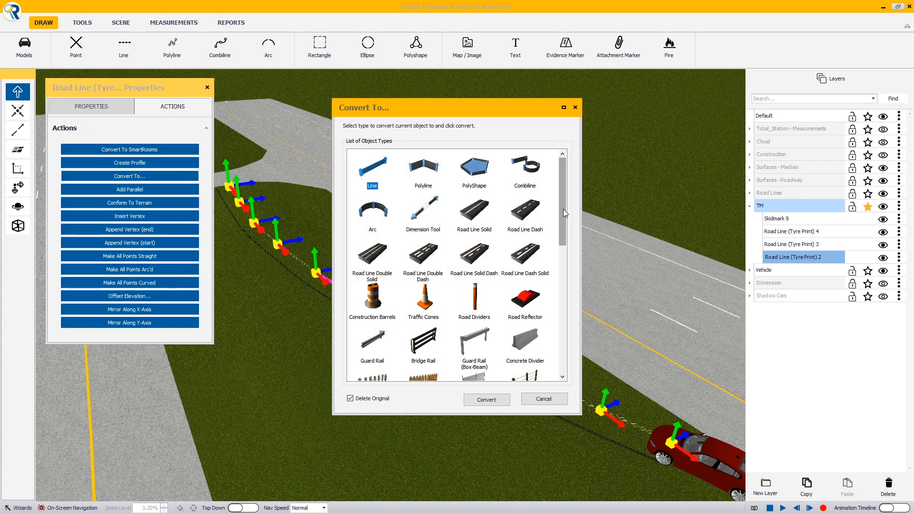
pyautogui.moveTo(564, 210); pyautogui.dragTo(562, 277)
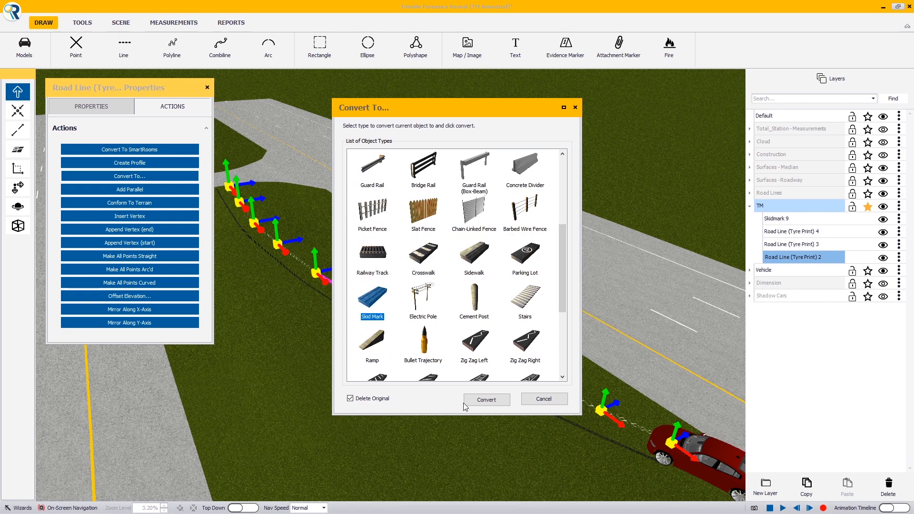
pyautogui.click(495, 401)
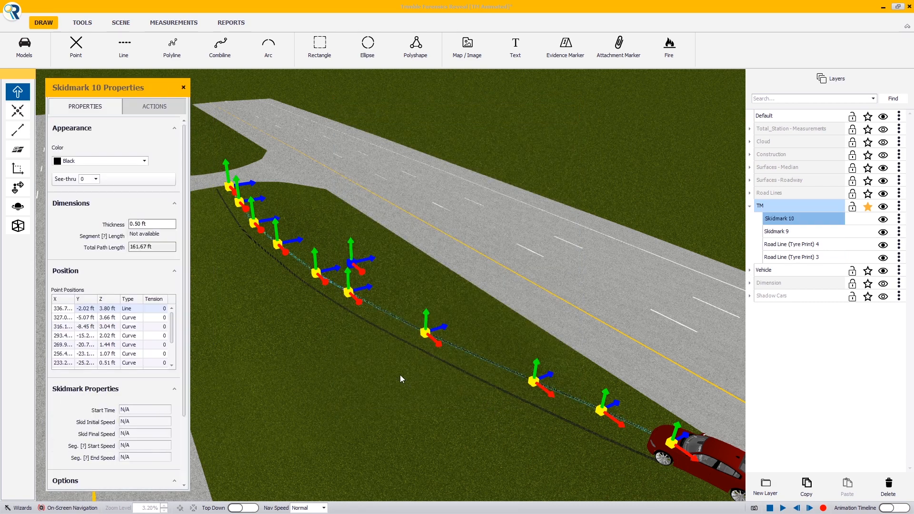
# - Enable animation on the new skidmark and set its skid initial and final speeds to 117.5 mph
pyautogui.scroll(-3, 185, 274)
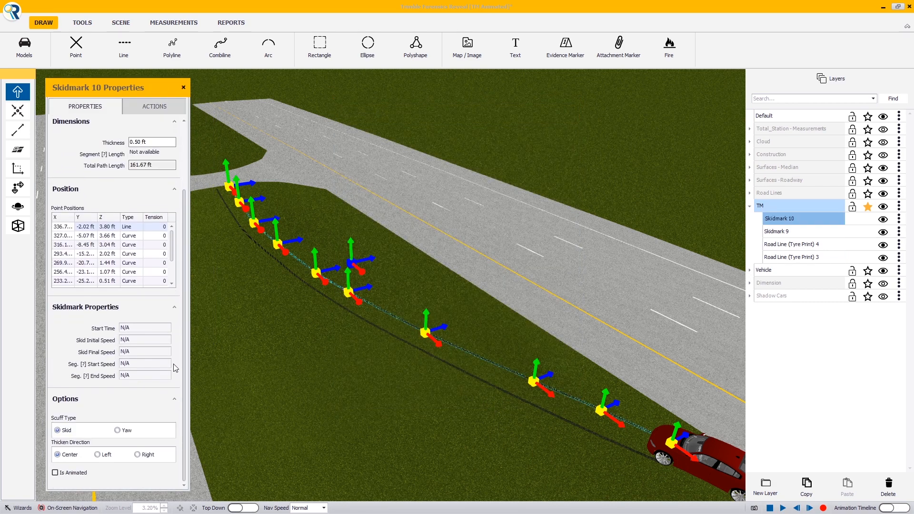
pyautogui.click(71, 474)
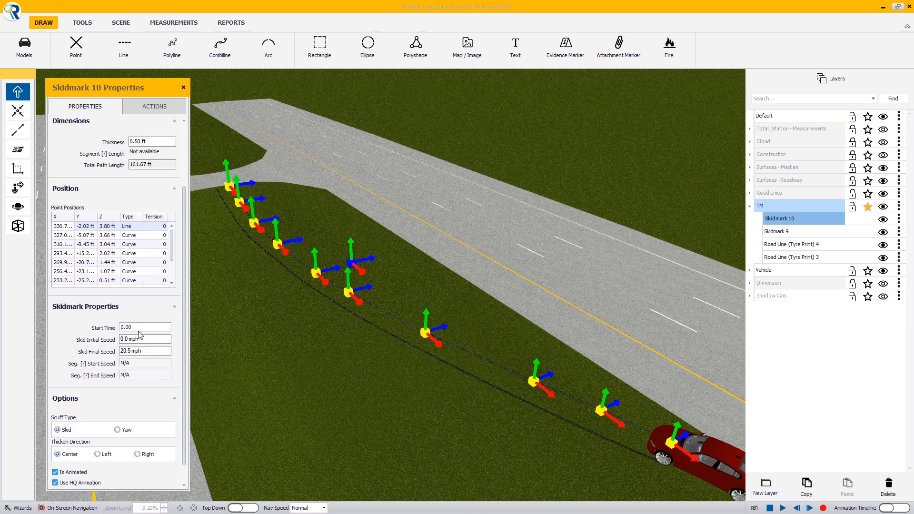
pyautogui.click(139, 339)
pyautogui.press('Tab')
pyautogui.write('117.5')
pyautogui.press('Tab')
# - Replay the animation to watch both skid marks form, then stop it
pyautogui.moveTo(463, 369); pyautogui.dragTo(466, 361, button='middle')
pyautogui.click(783, 508)
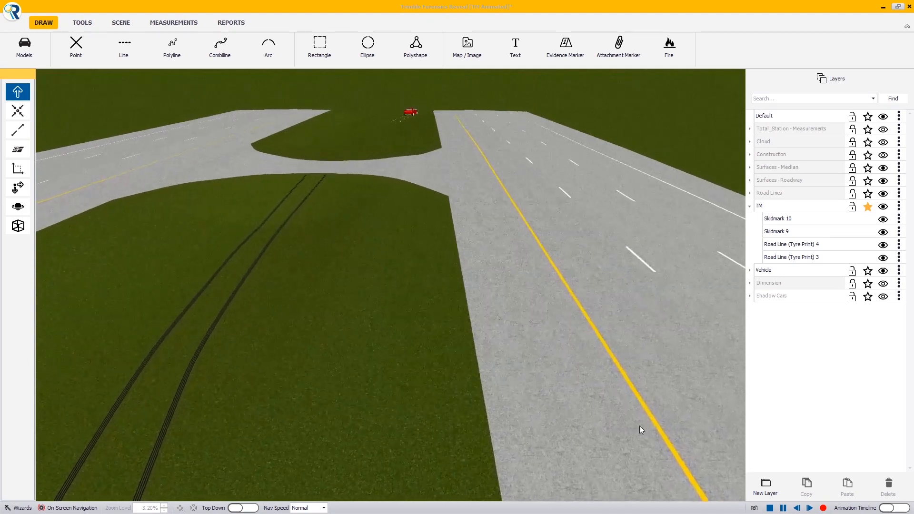
pyautogui.click(308, 508)
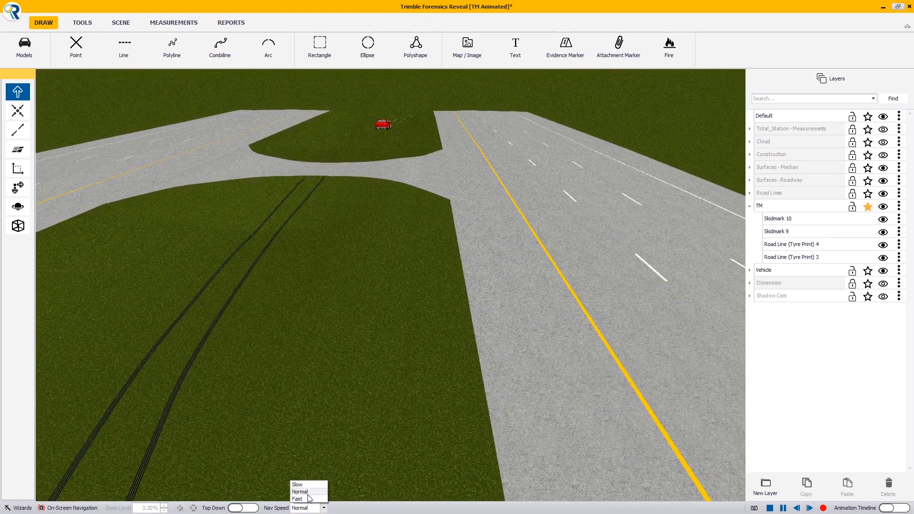
pyautogui.click(299, 499)
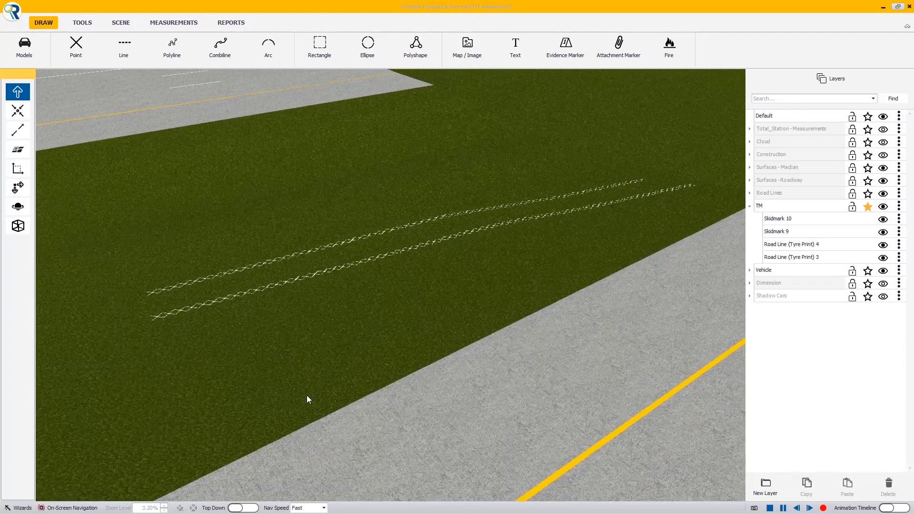
pyautogui.click(312, 508)
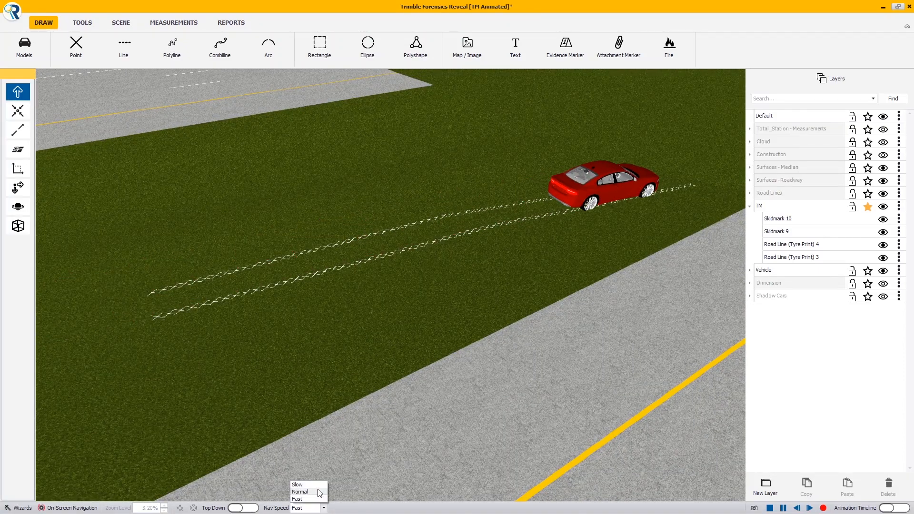
pyautogui.click(318, 495)
pyautogui.moveTo(348, 278); pyautogui.dragTo(559, 278, button='middle')
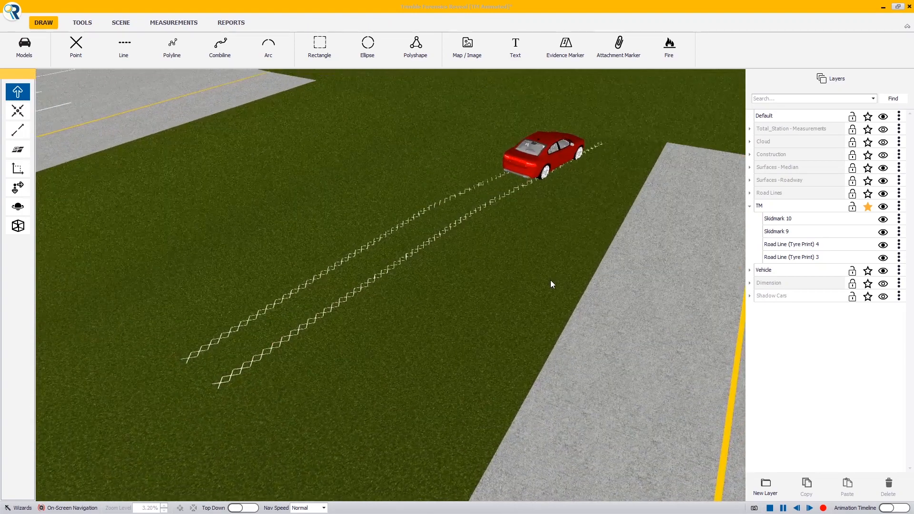
pyautogui.click(770, 509)
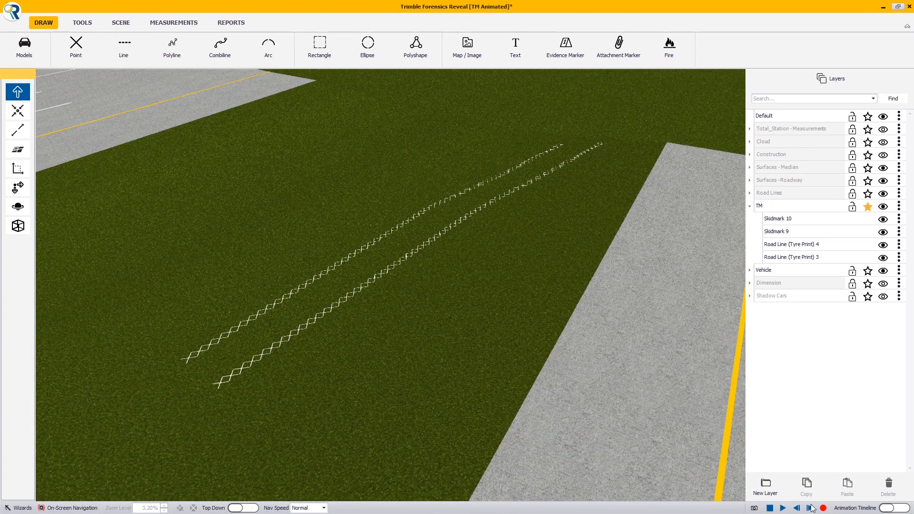
# - Open the animation timeline and scrub the playhead to 1.85 s to see the car's position
pyautogui.click(898, 509)
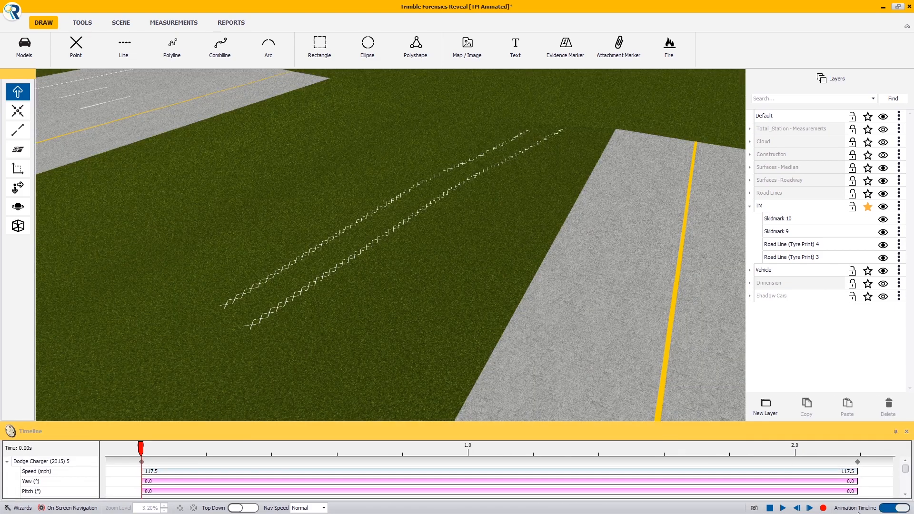
pyautogui.click(900, 510)
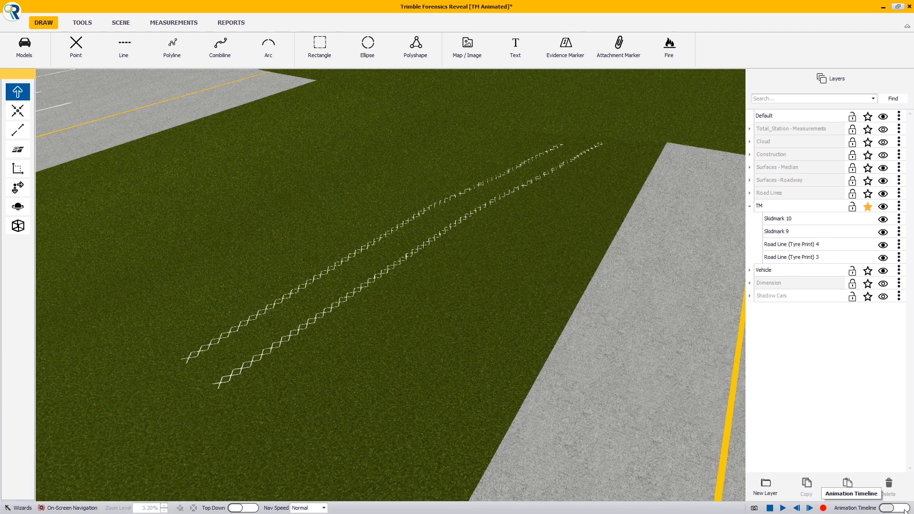
pyautogui.click(904, 509)
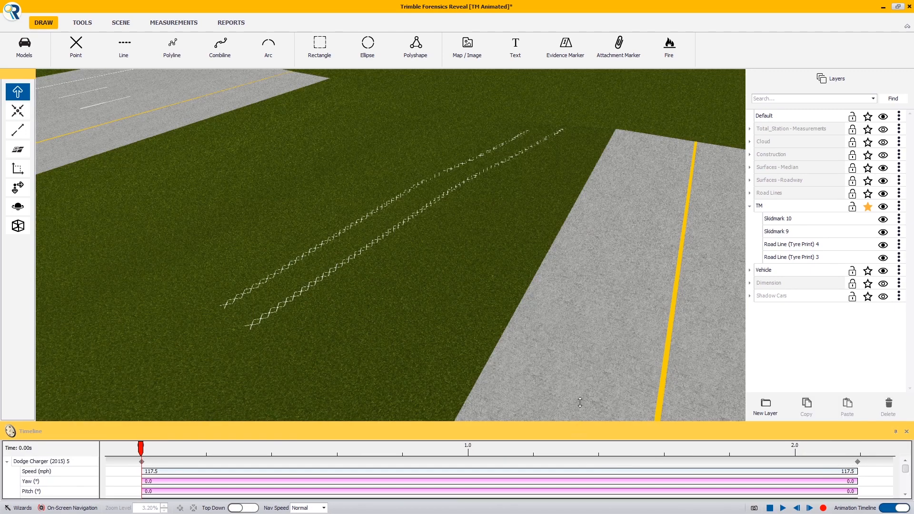
pyautogui.moveTo(580, 402); pyautogui.dragTo(580, 403)
pyautogui.moveTo(141, 428); pyautogui.dragTo(748, 444)
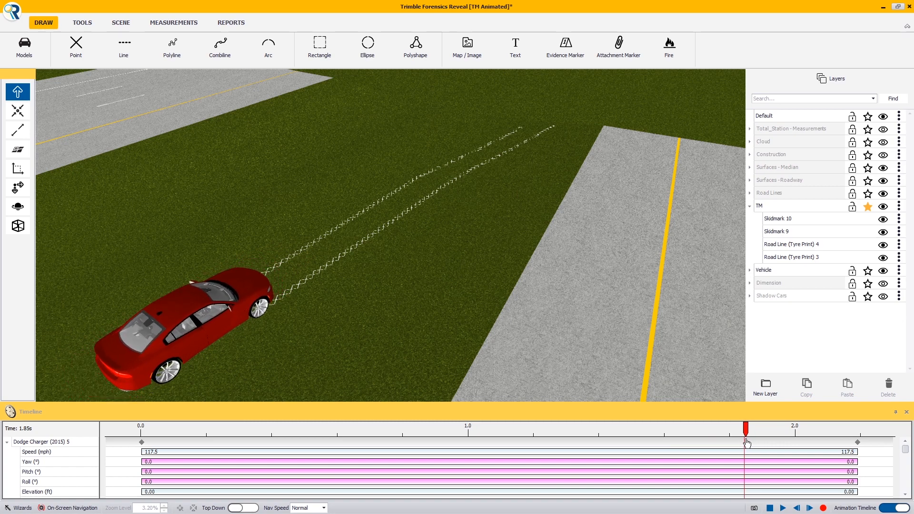
pyautogui.moveTo(487, 327); pyautogui.dragTo(292, 313, button='right')
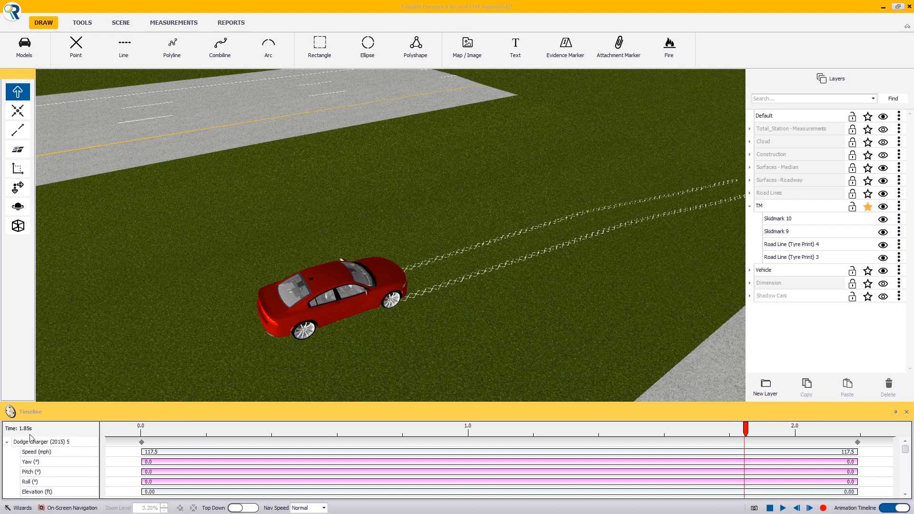
# - Convert the Road Line (Tyre Print) 4 into a Skid Mark object, deleting the original
pyautogui.moveTo(401, 296); pyautogui.dragTo(401, 299, button='right')
pyautogui.click(432, 293)
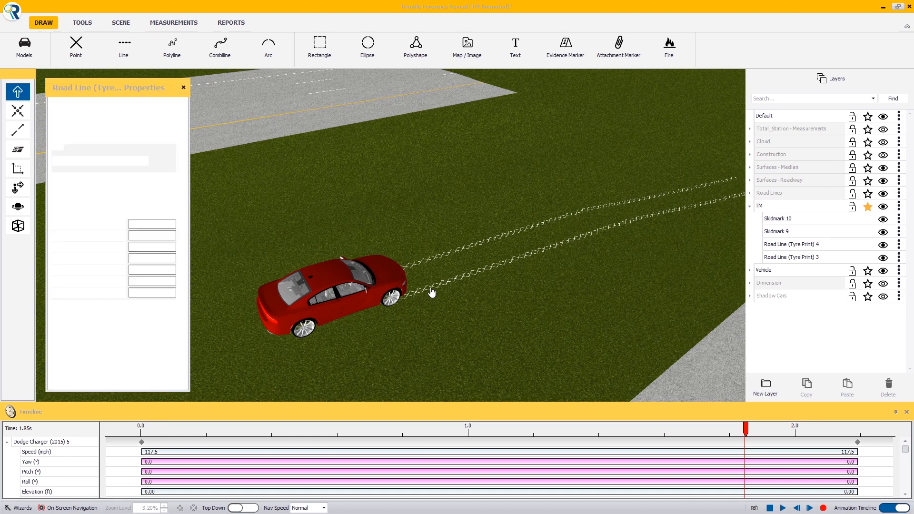
pyautogui.click(148, 106)
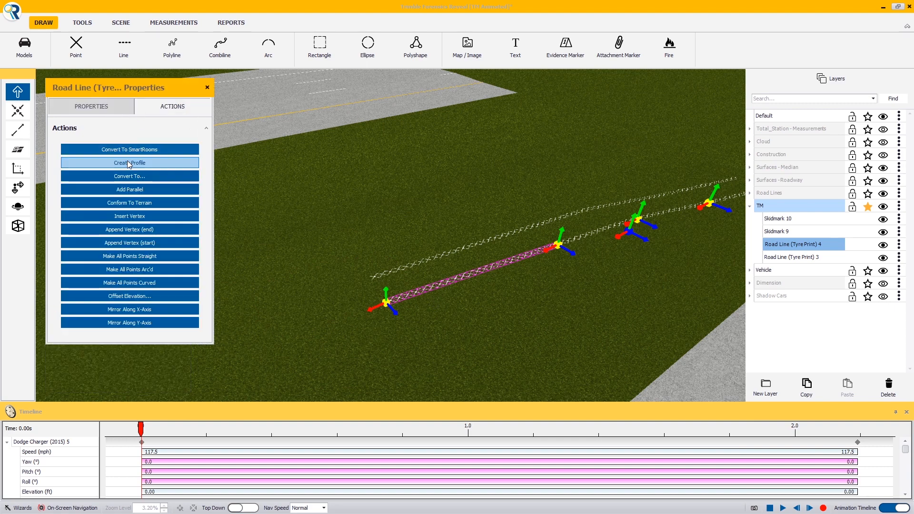
pyautogui.click(133, 178)
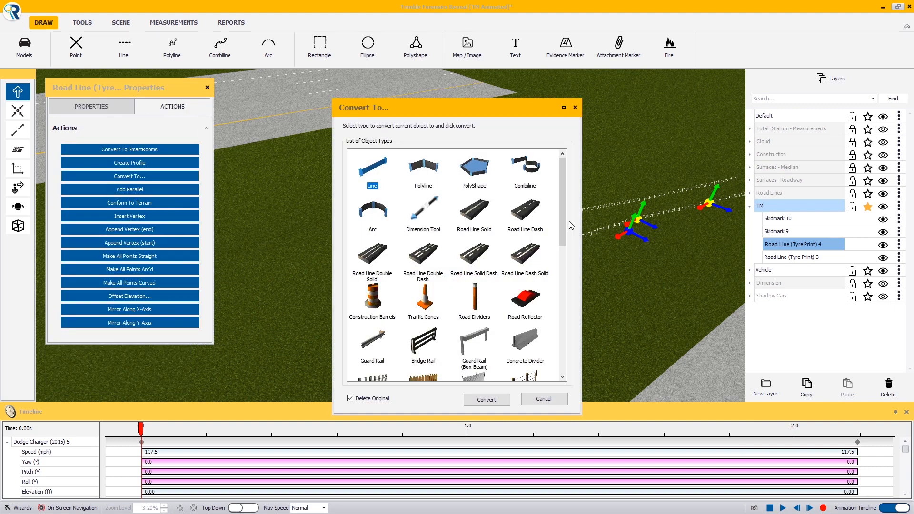
pyautogui.moveTo(562, 222); pyautogui.dragTo(560, 323)
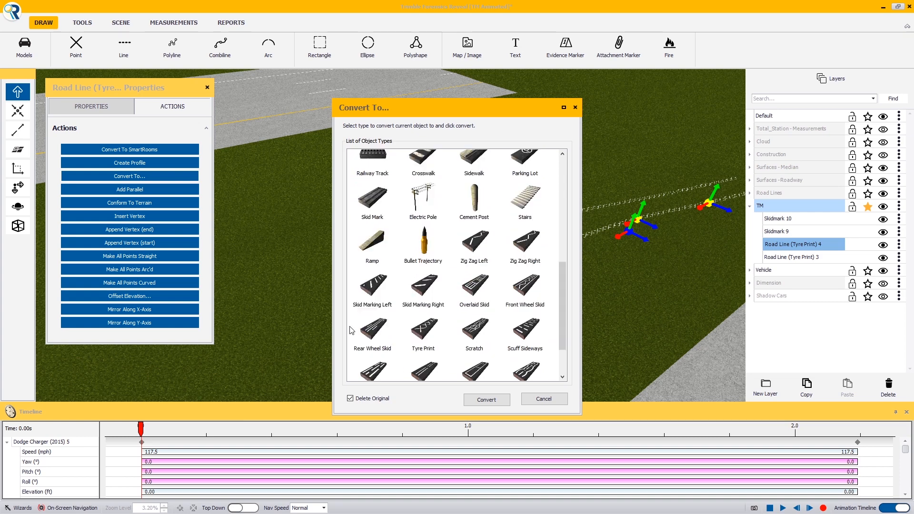
pyautogui.scroll(-3, 384, 310)
pyautogui.scroll(3, 380, 226)
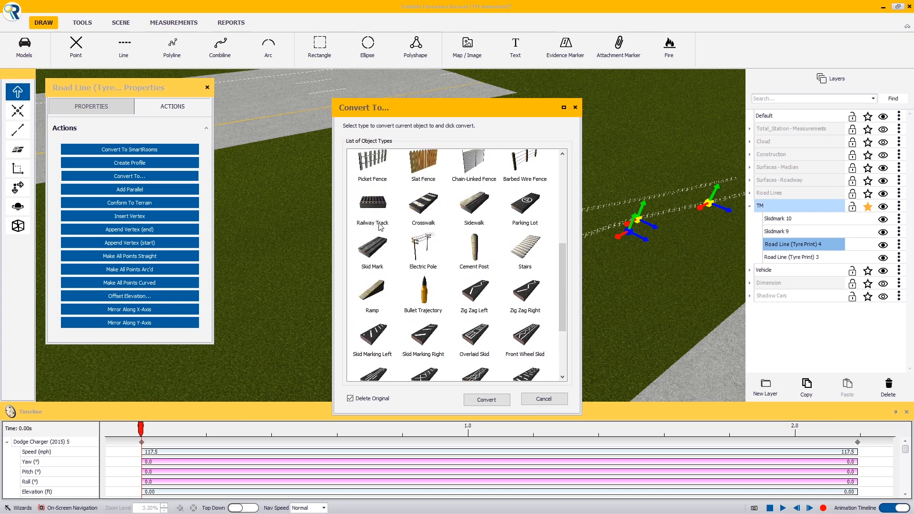
pyautogui.click(377, 250)
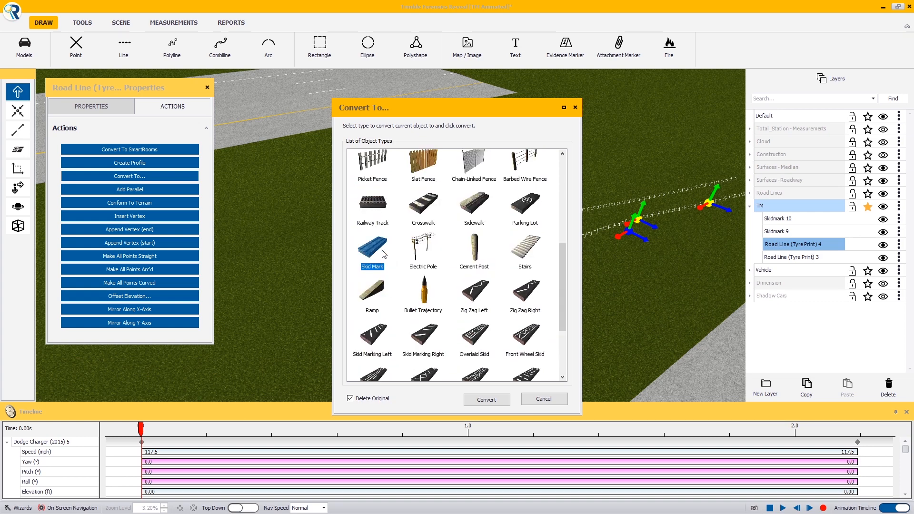
pyautogui.click(488, 401)
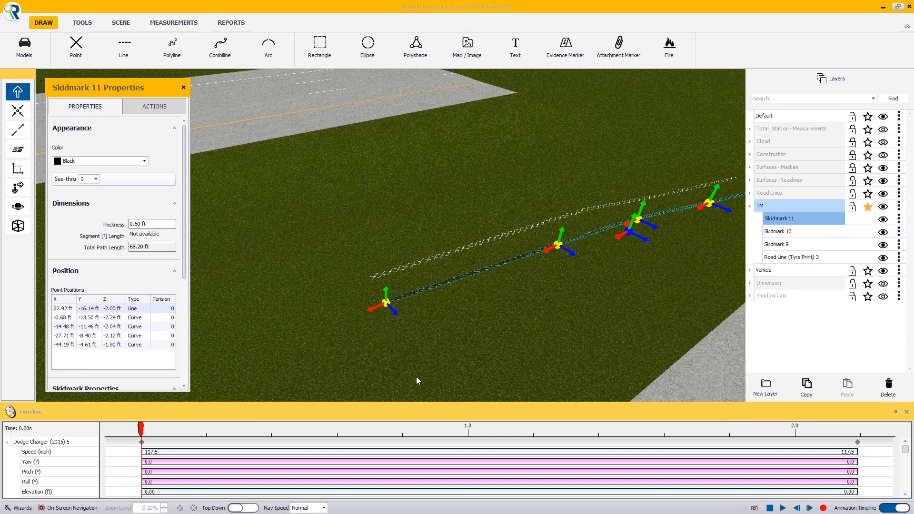
# - Enable animation on the new skidmark and set its skid initial and final speeds to 117.5 mph
pyautogui.moveTo(185, 255); pyautogui.dragTo(14, 370)
pyautogui.click(55, 374)
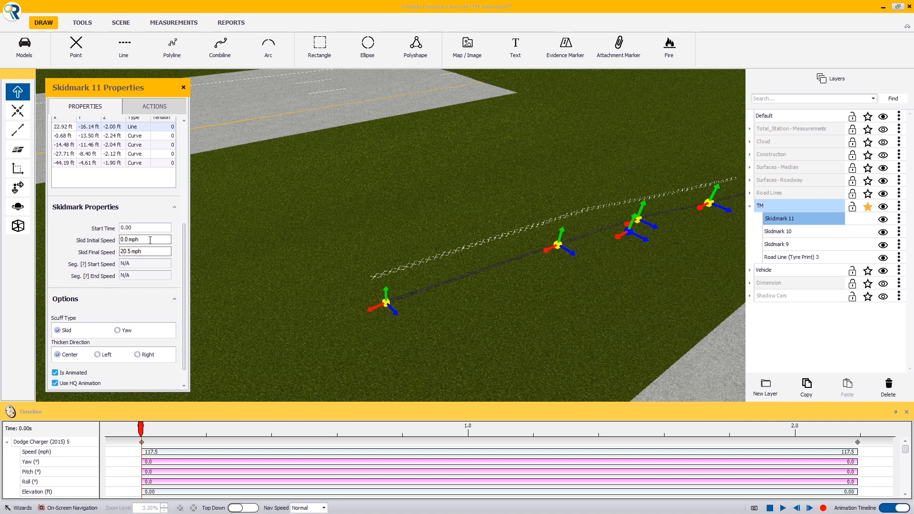
pyautogui.click(150, 240)
pyautogui.write('117.5')
pyautogui.press('Tab')
pyautogui.write('117.5')
pyautogui.press('Tab')
# - Replay the animation, then set the new Skidmark 11's start time to 1.85 s
pyautogui.click(783, 508)
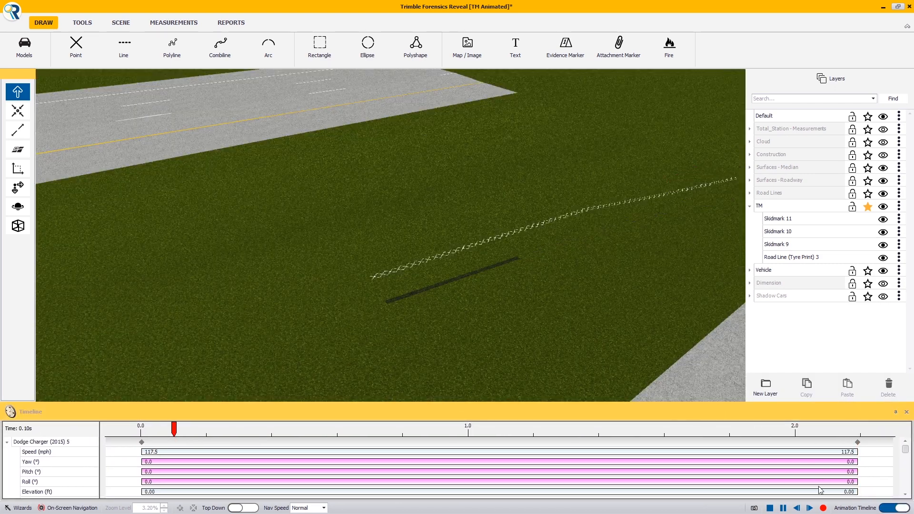
pyautogui.click(770, 508)
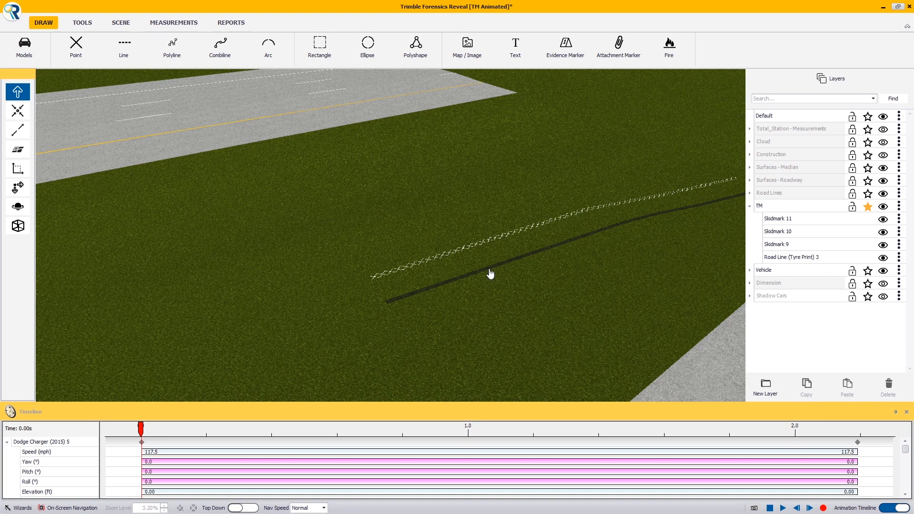
pyautogui.click(489, 274)
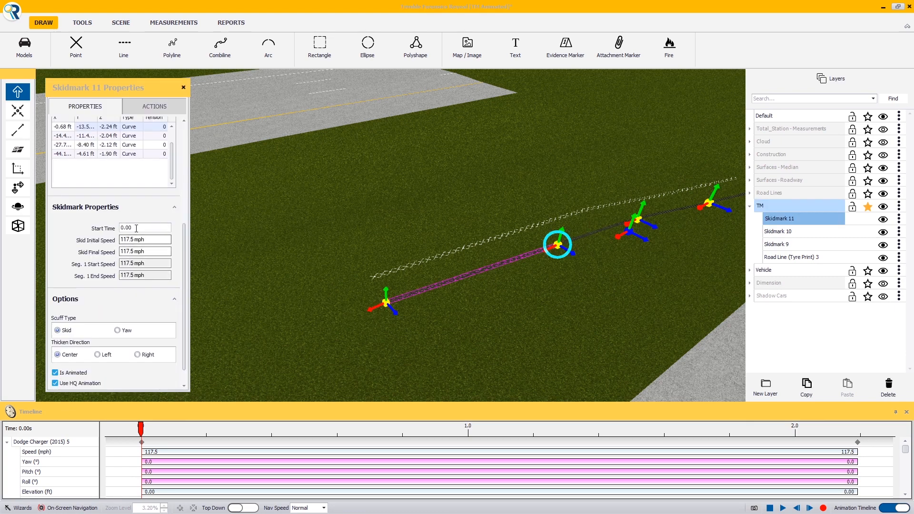
pyautogui.moveTo(135, 228); pyautogui.dragTo(107, 231)
pyautogui.write('1.85')
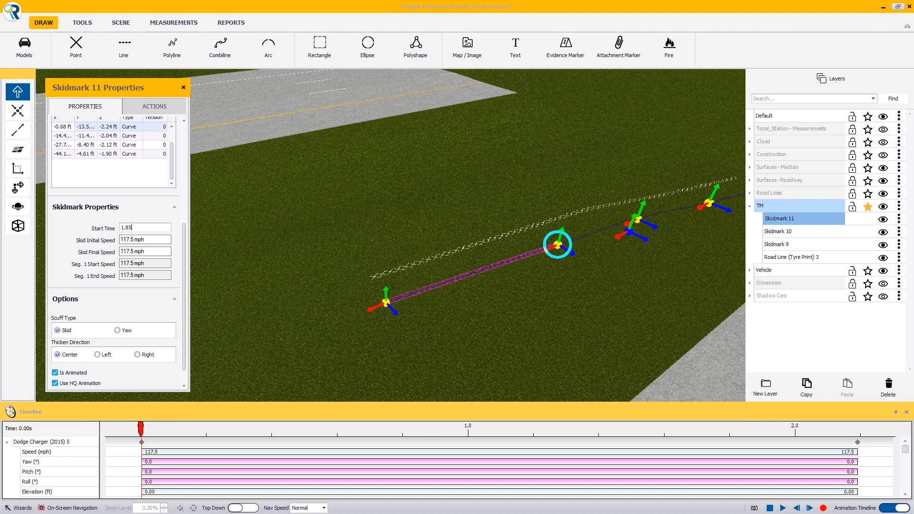
pyautogui.press('Tab')
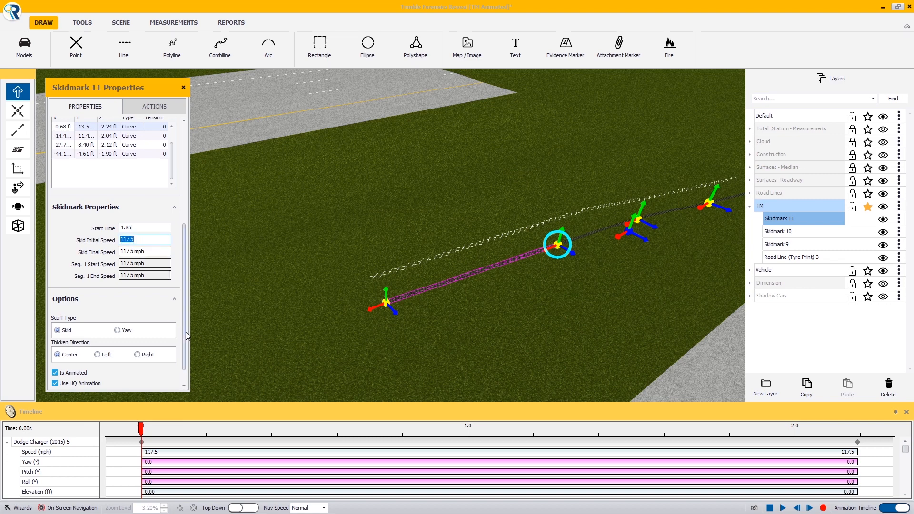
# - Play the animation to check when the new skid mark appears
pyautogui.click(784, 508)
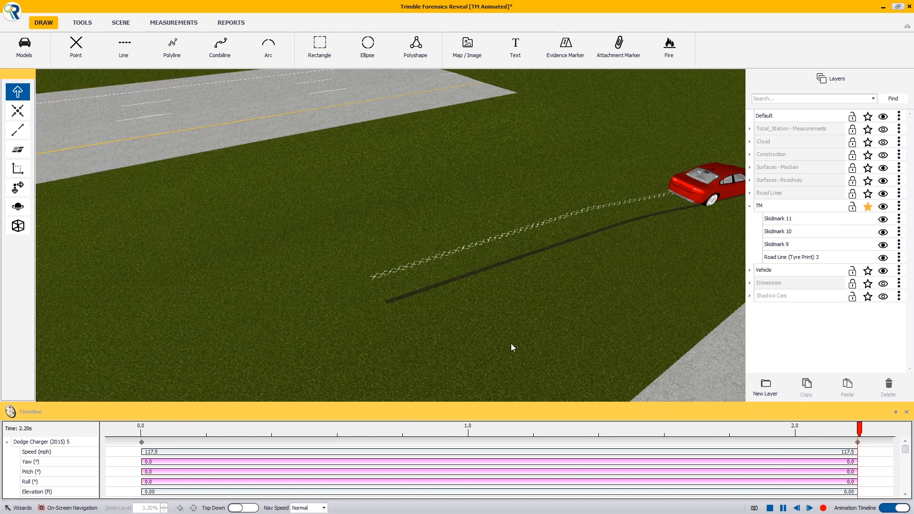
pyautogui.moveTo(395, 315); pyautogui.dragTo(436, 299, button='middle')
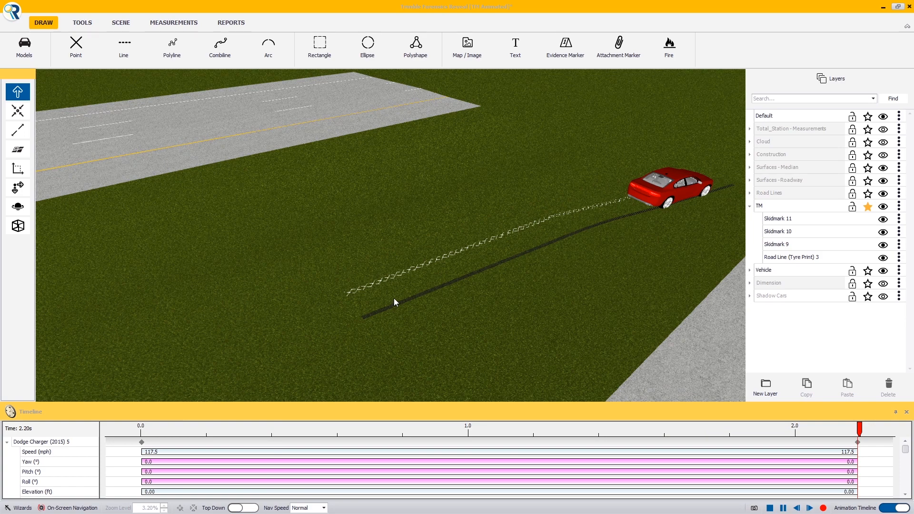
# - Replay the animation and inspect the skid marks from several viewpoints
pyautogui.moveTo(394, 299); pyautogui.dragTo(424, 286, button='middle')
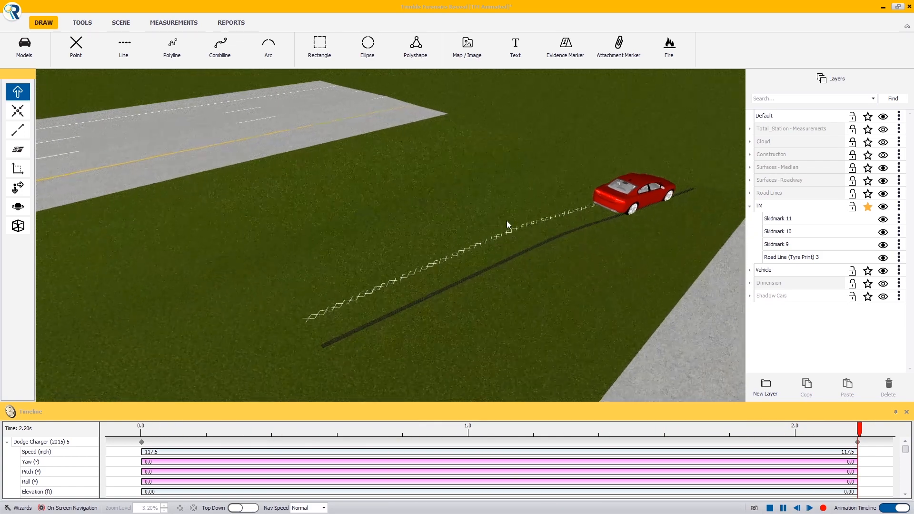
pyautogui.scroll(5, 507, 221)
pyautogui.moveTo(470, 281); pyautogui.dragTo(316, 291, button='middle')
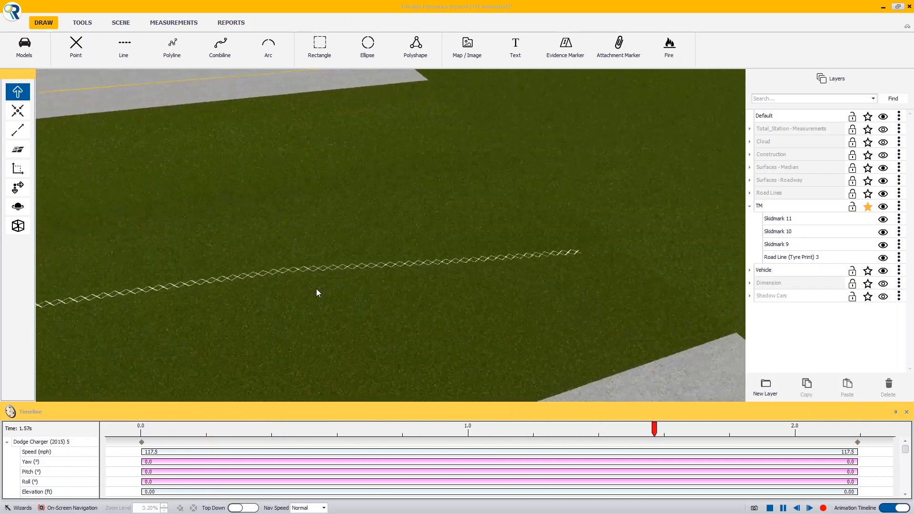
pyautogui.click(771, 509)
pyautogui.moveTo(451, 278); pyautogui.dragTo(422, 289, button='middle')
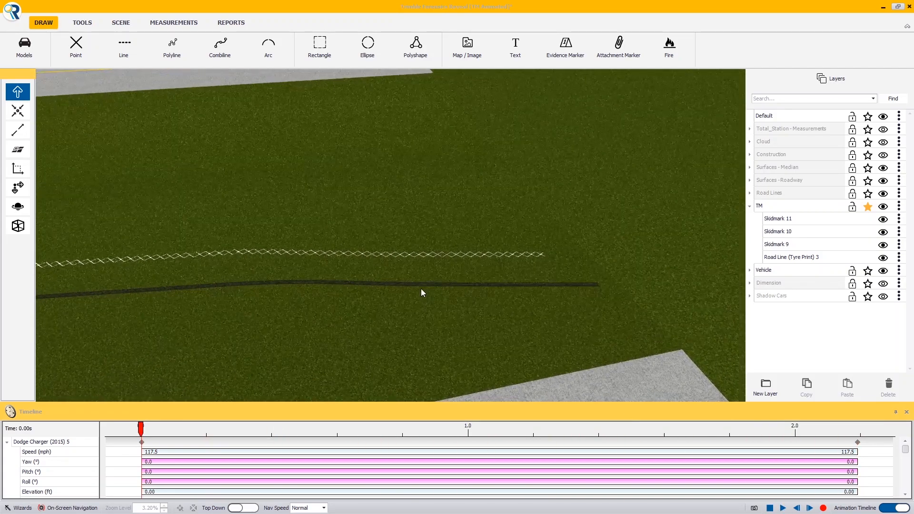
# - Move Skidmark 11's end vertex inward to about X -35.75 ft, shortening the mark
pyautogui.click(500, 288)
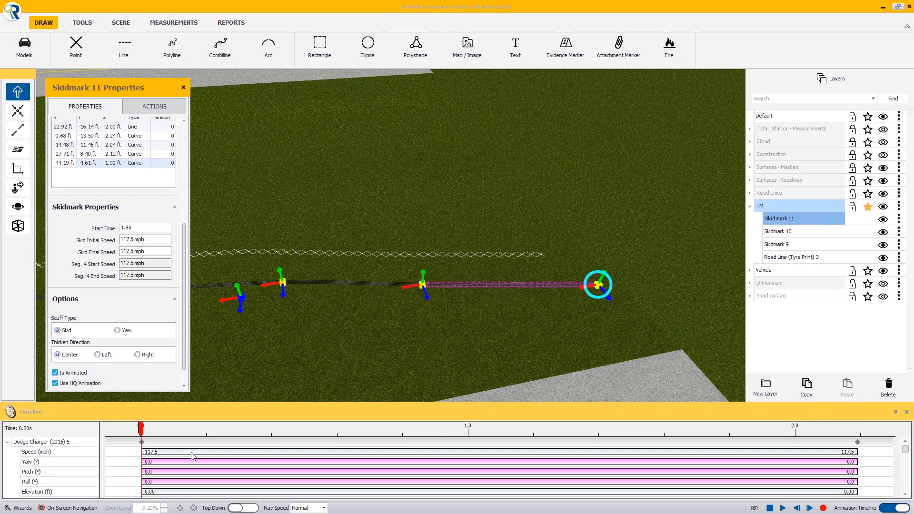
pyautogui.moveTo(141, 430); pyautogui.dragTo(863, 431)
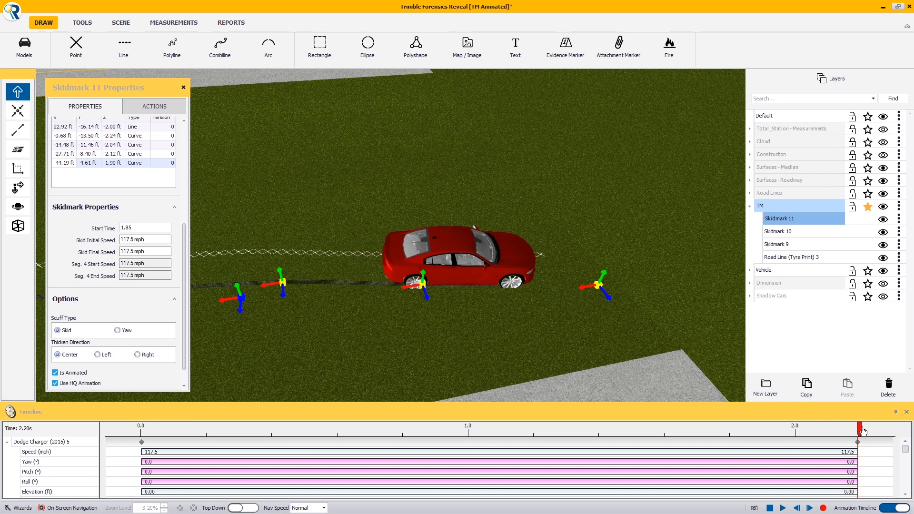
pyautogui.moveTo(599, 285); pyautogui.dragTo(510, 287)
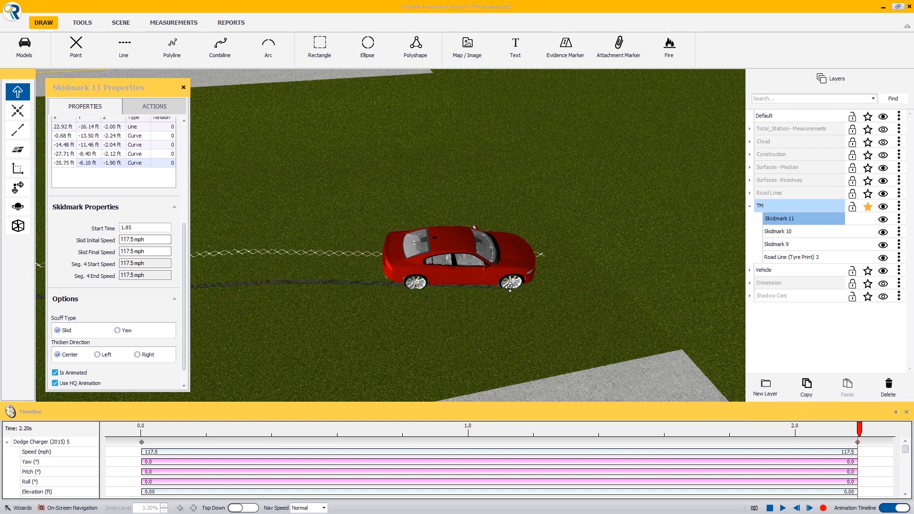
# - Play the animation and view the shortened skid mark from different angles
pyautogui.moveTo(574, 329); pyautogui.dragTo(327, 291, button='right')
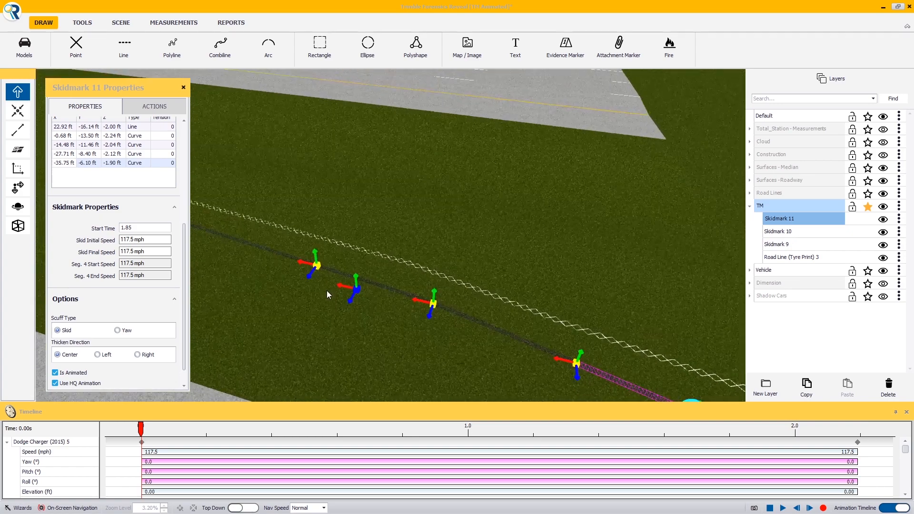
pyautogui.click(783, 509)
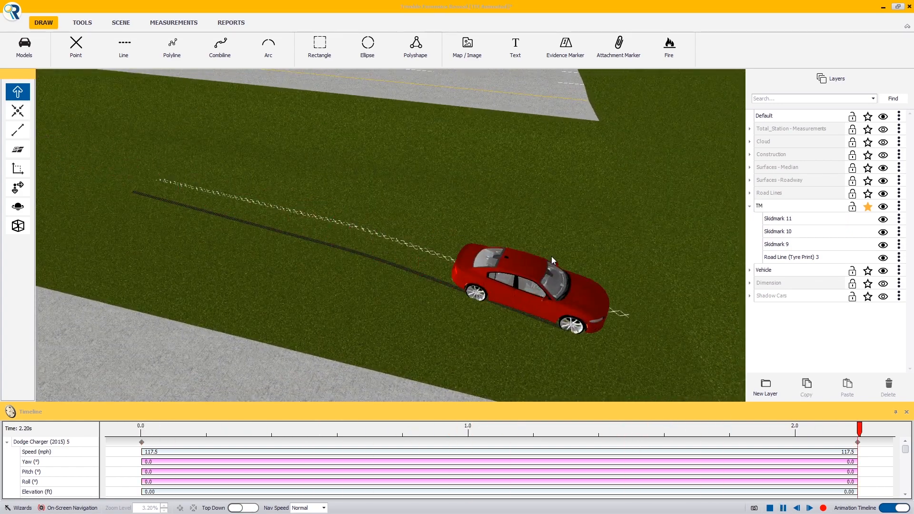
pyautogui.moveTo(551, 257); pyautogui.dragTo(228, 172, button='right')
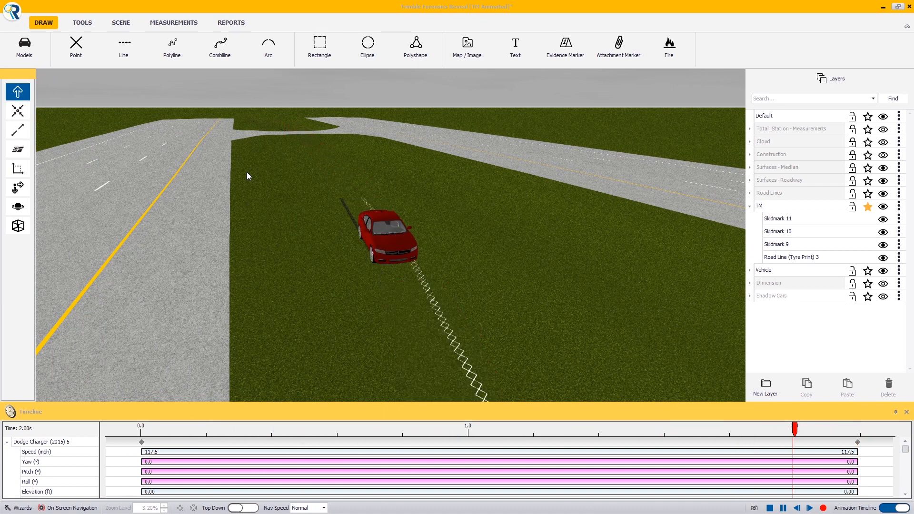
pyautogui.moveTo(247, 173); pyautogui.dragTo(265, 249, button='right')
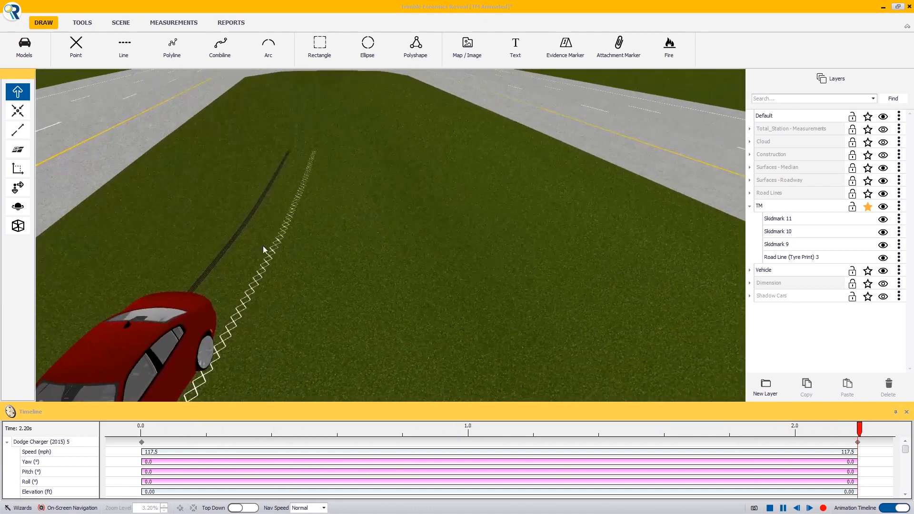
# - Convert the Road Line (Tyre Print) 3 into a Skid Mark object, deleting the original
pyautogui.click(265, 262)
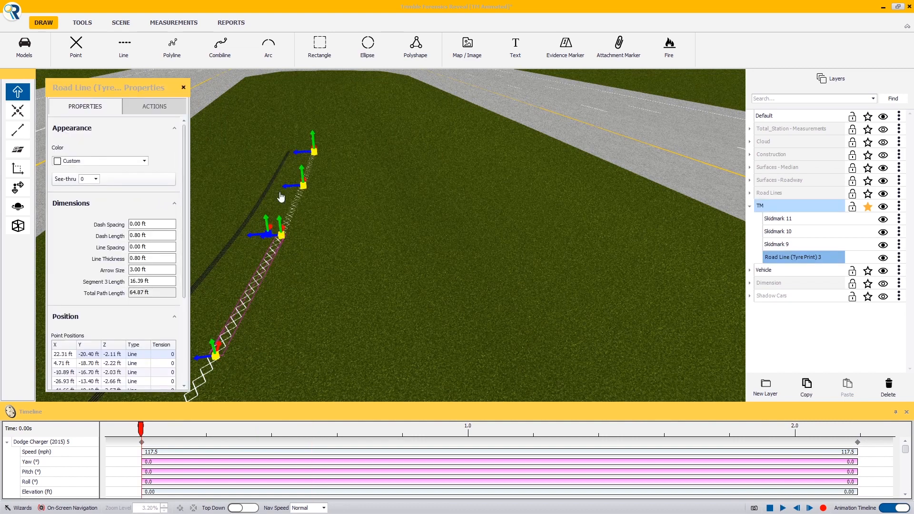
pyautogui.click(155, 107)
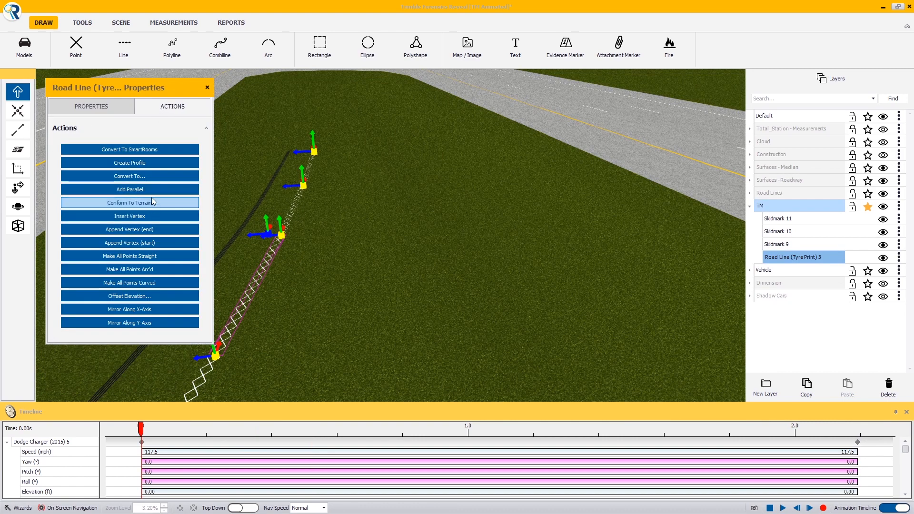
pyautogui.click(149, 177)
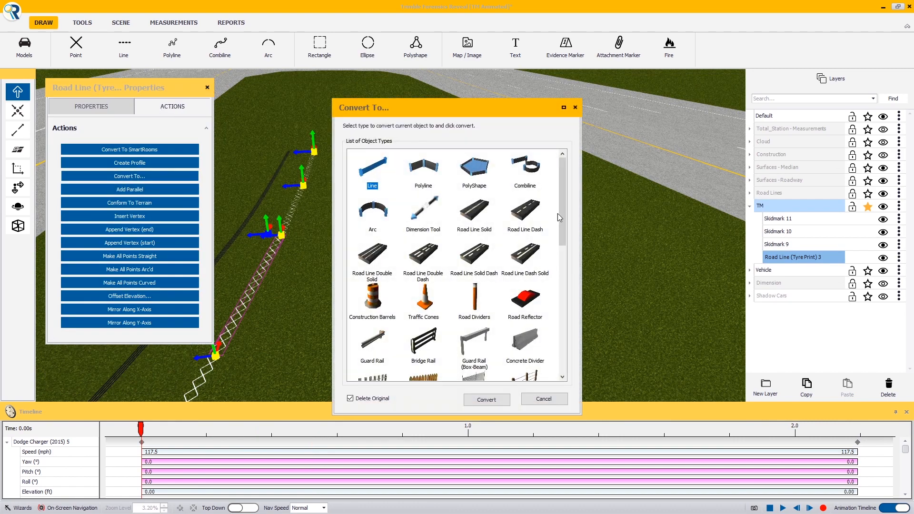
pyautogui.moveTo(558, 213); pyautogui.dragTo(558, 274)
pyautogui.click(372, 317)
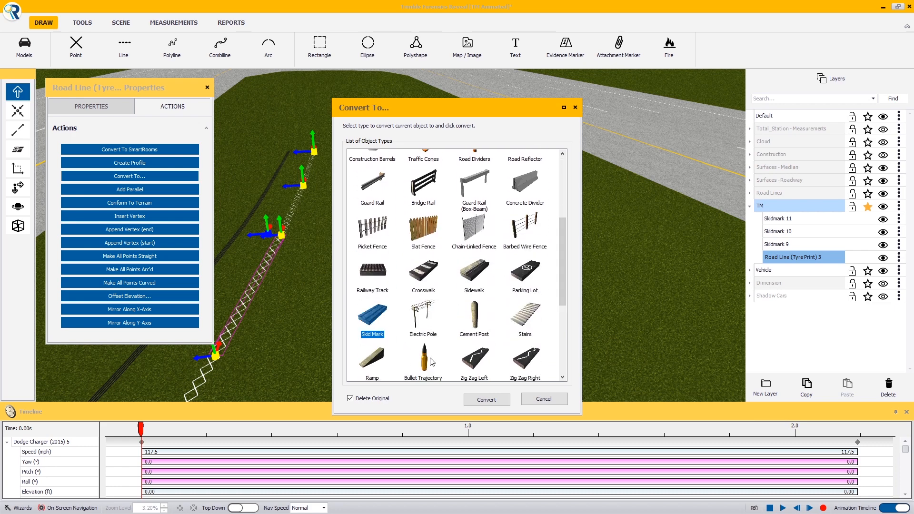
pyautogui.click(493, 401)
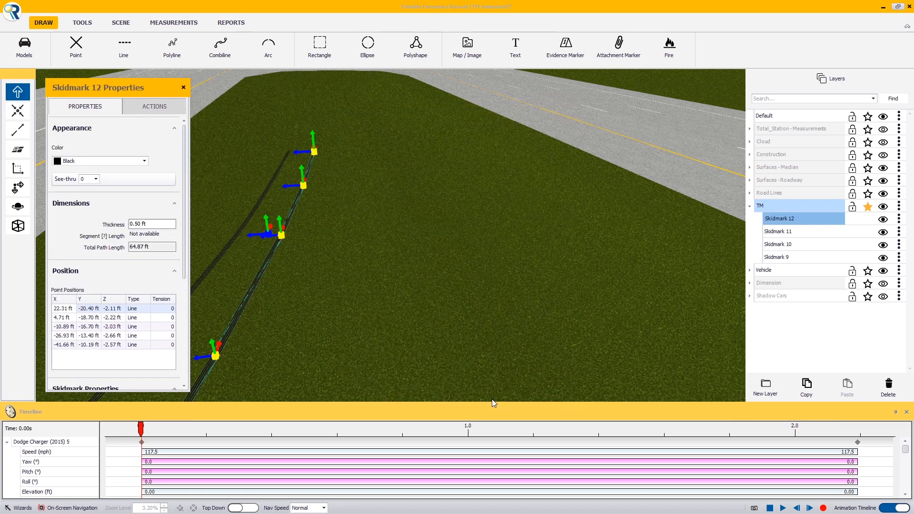
# - Select the new Skidmark 12 and enable its animation
pyautogui.moveTo(497, 342); pyautogui.dragTo(371, 320, button='right')
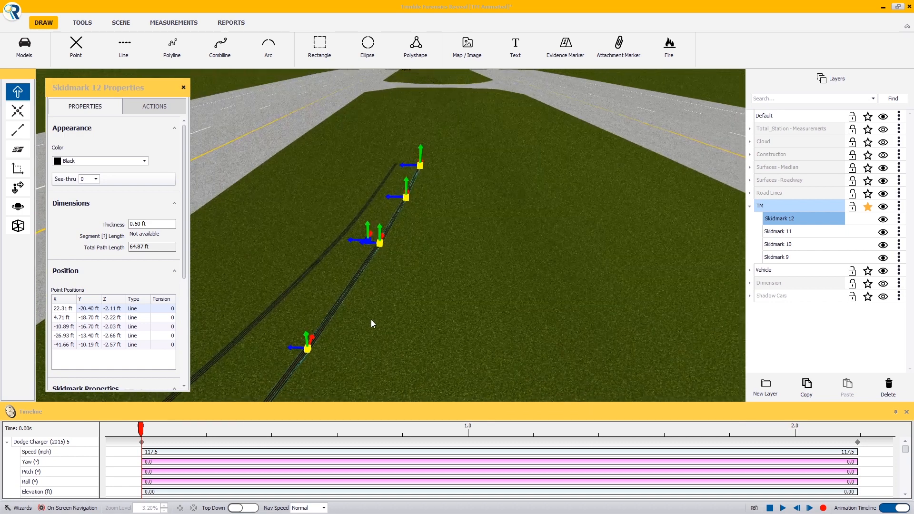
pyautogui.keyDown('ctrl'); pyautogui.click(317, 268); pyautogui.keyUp('ctrl')
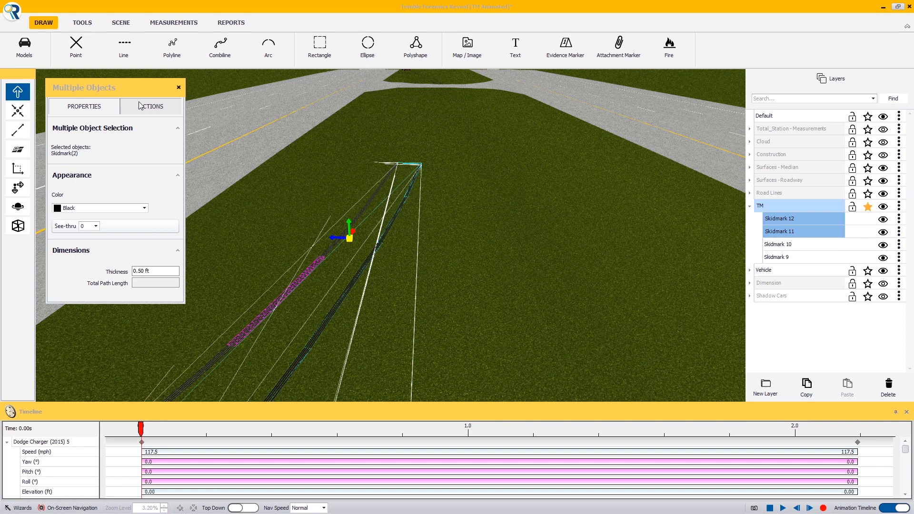
pyautogui.click(465, 253)
pyautogui.click(378, 256)
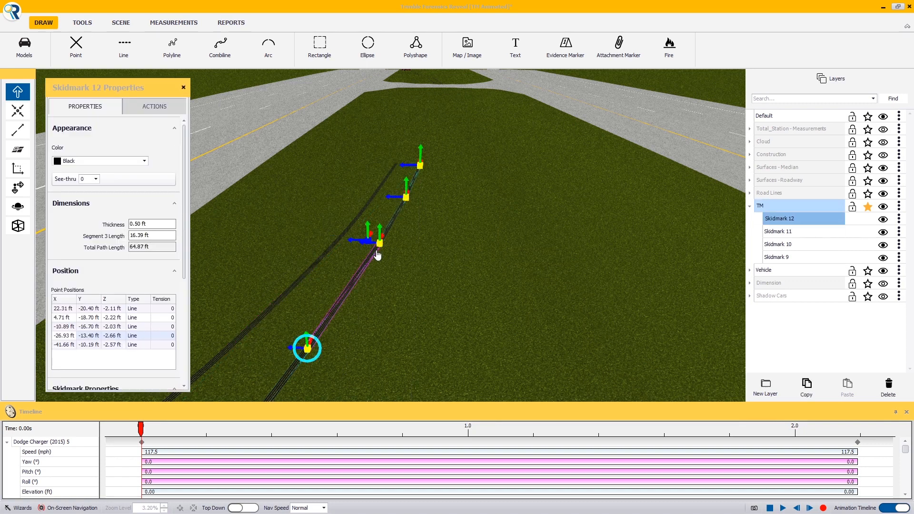
pyautogui.click(158, 110)
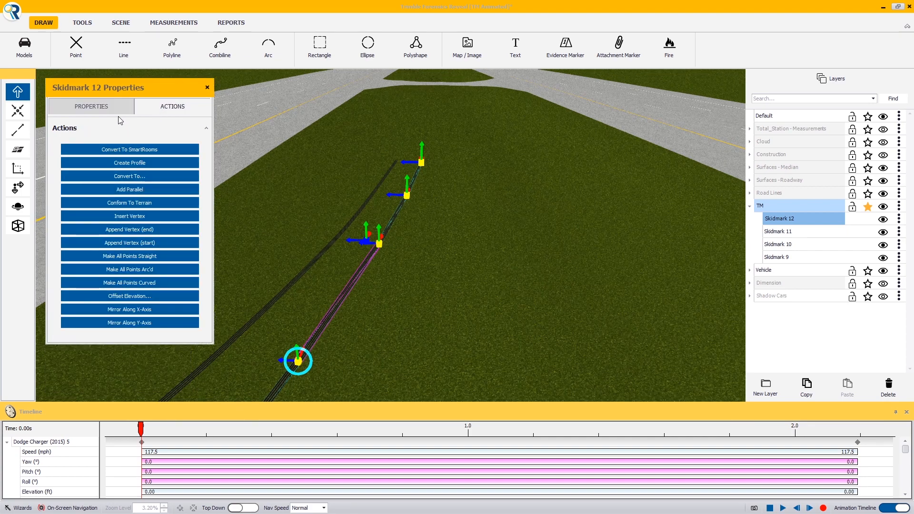
pyautogui.click(91, 106)
pyautogui.scroll(-5, 181, 148)
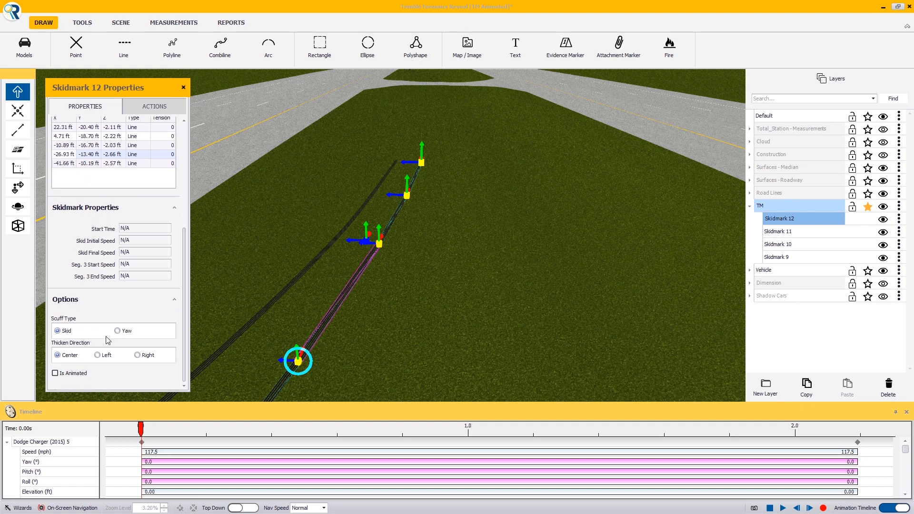
pyautogui.click(84, 376)
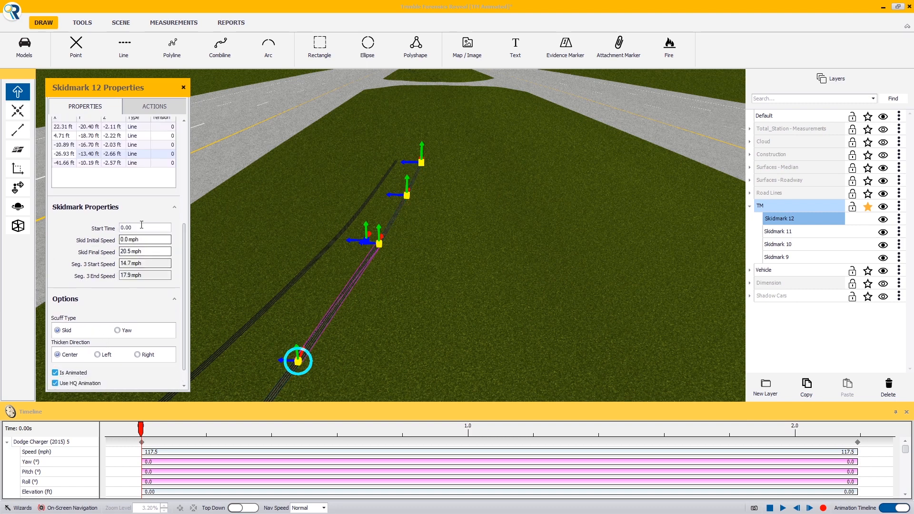
# - Set Skidmark 12's start time to 1.85 s and its skid initial and final speeds to 117.5 mph
pyautogui.click(142, 225)
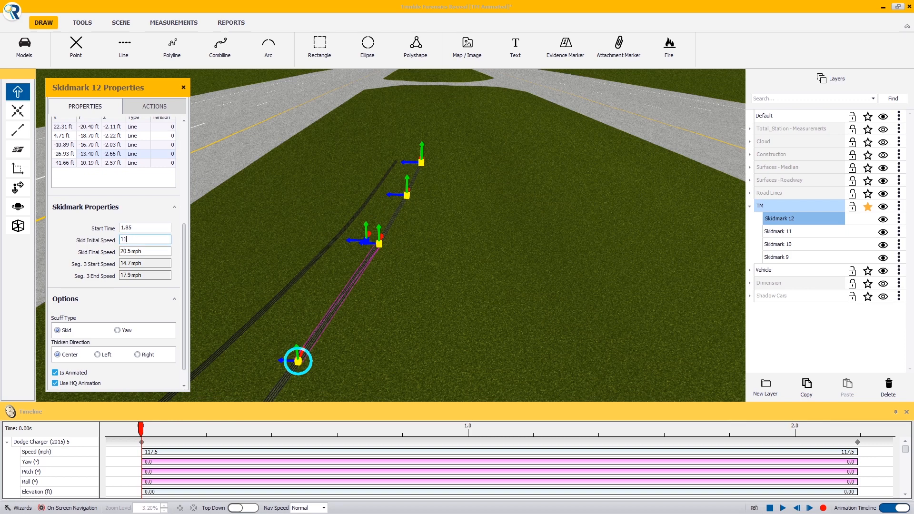
pyautogui.write('117.5')
pyautogui.press('Tab')
pyautogui.write('11')
pyautogui.press('Tab')
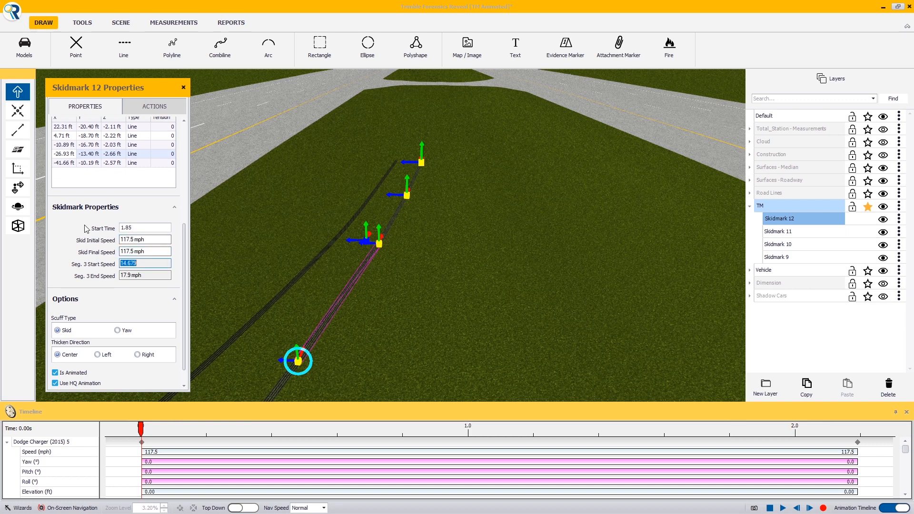
# - Play the animation and scrub through it to check when the new skid mark appears
pyautogui.click(783, 508)
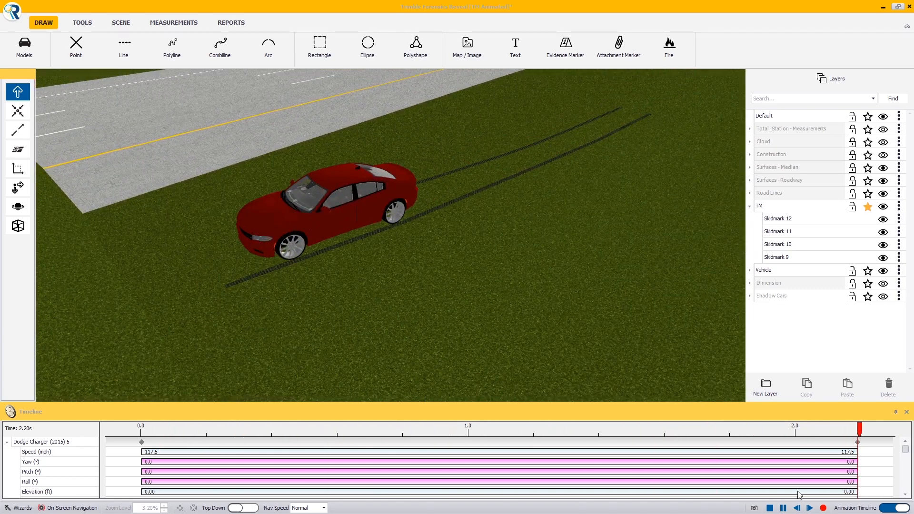
pyautogui.click(772, 509)
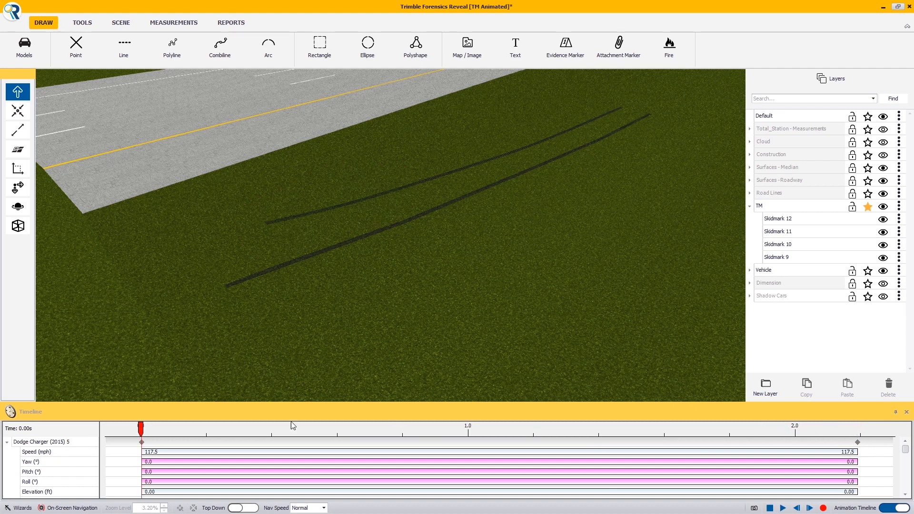
pyautogui.moveTo(140, 429); pyautogui.dragTo(879, 430)
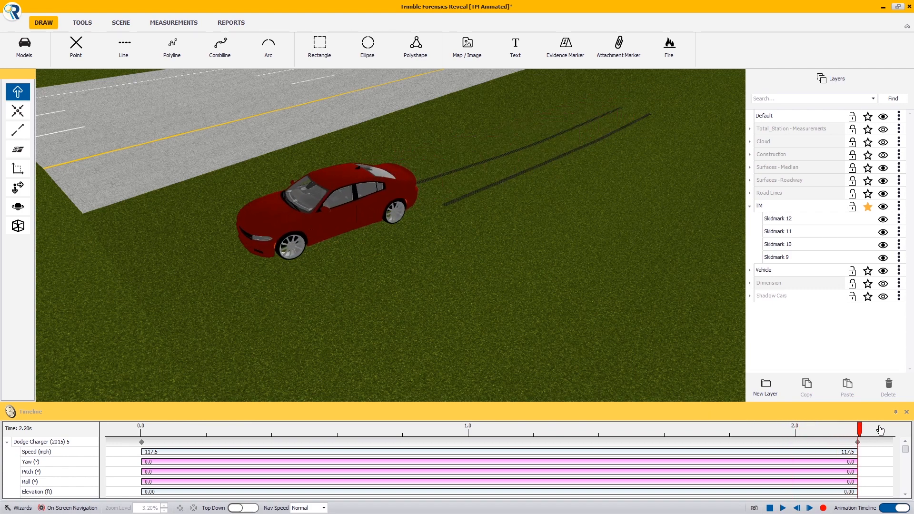
# - Shorten Skidmark 12 by moving its end vertex to about X -38.89 ft
pyautogui.doubleClick(799, 220)
pyautogui.click(155, 251)
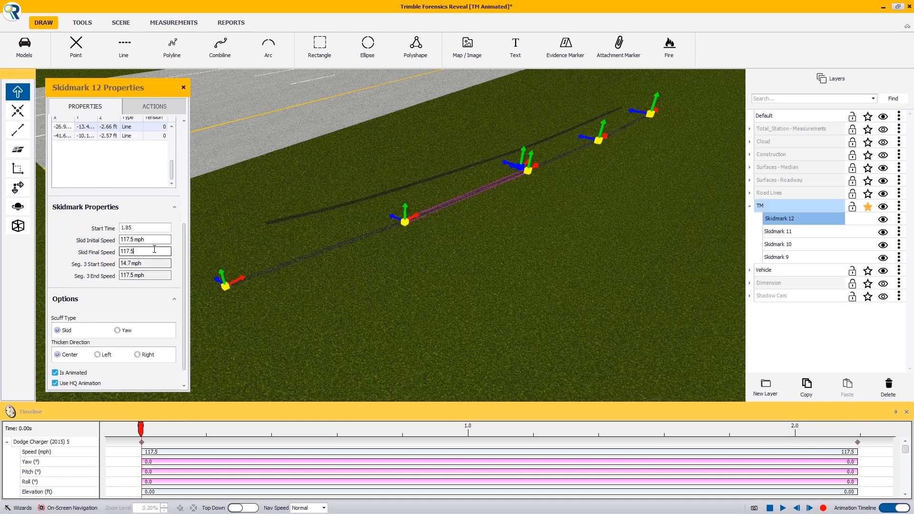
pyautogui.click(153, 239)
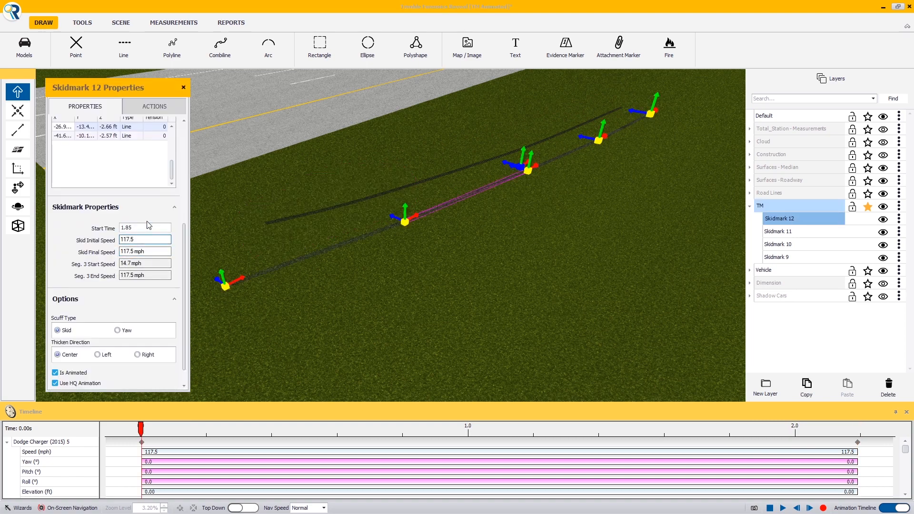
pyautogui.moveTo(506, 288); pyautogui.dragTo(394, 284, button='right')
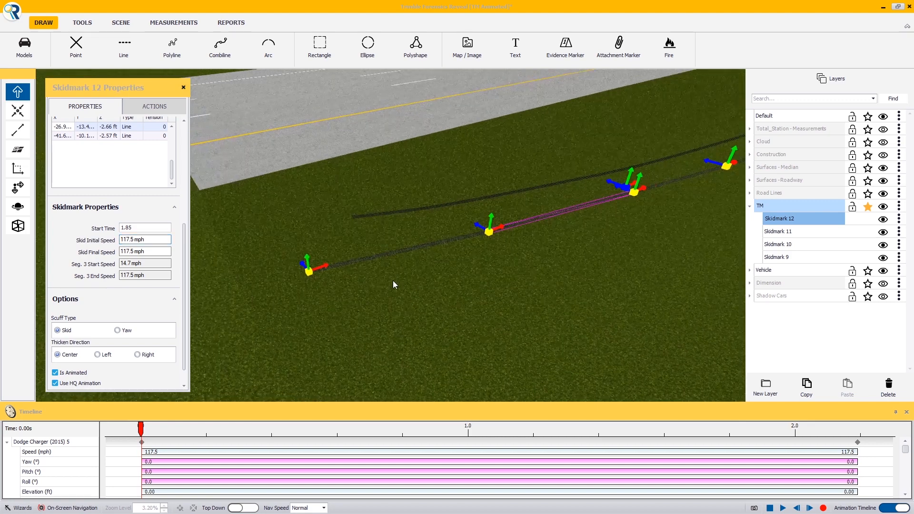
pyautogui.moveTo(312, 271); pyautogui.dragTo(347, 263)
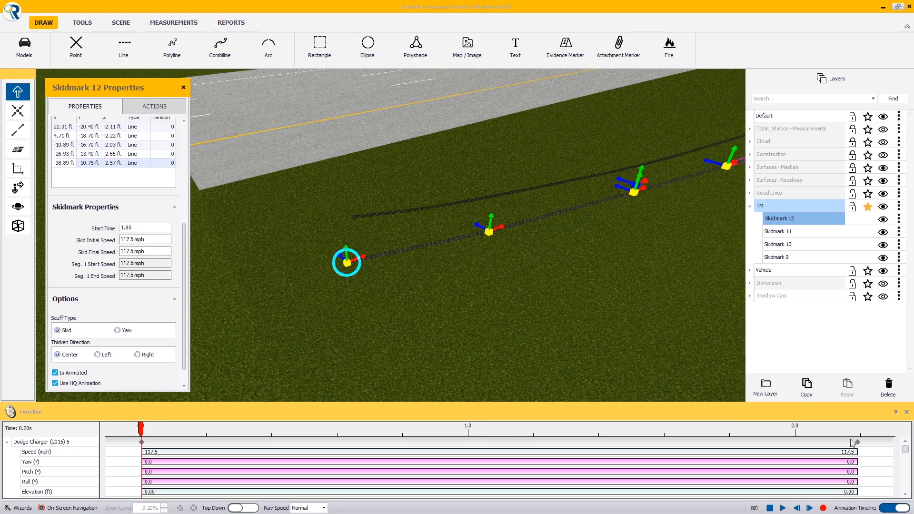
# - Replay the animation and scrub to its end to review the skid marks
pyautogui.click(783, 508)
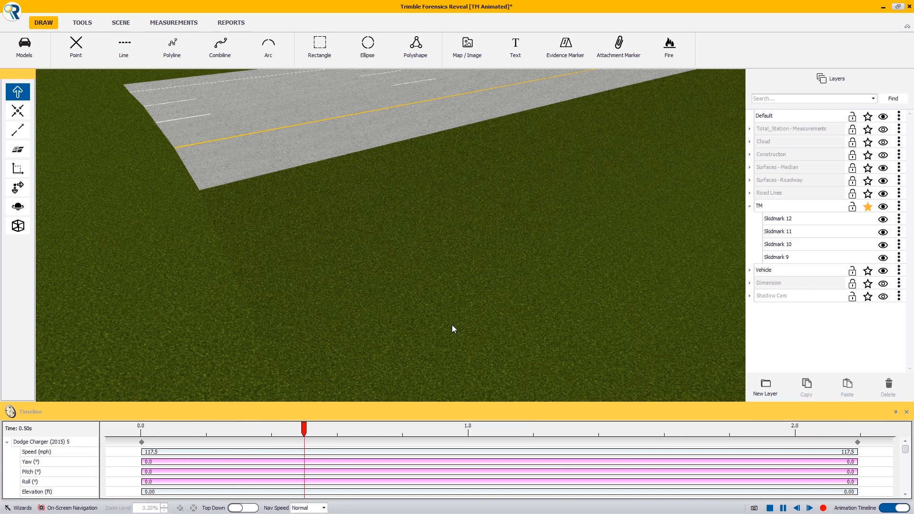
pyautogui.click(771, 509)
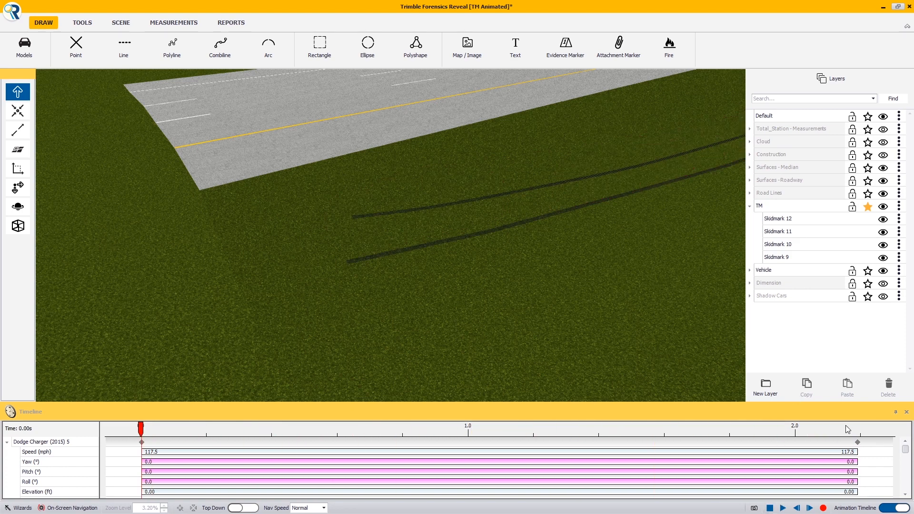
pyautogui.moveTo(142, 434); pyautogui.dragTo(907, 437)
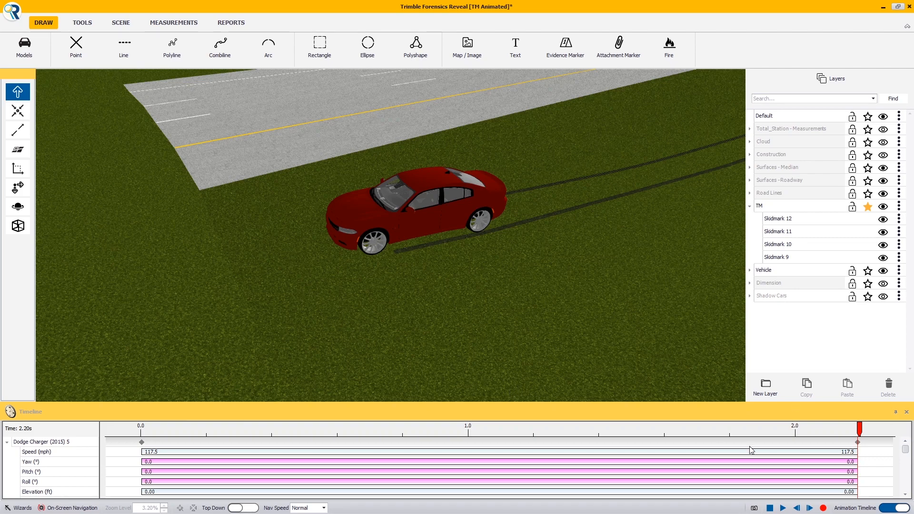
# - Switch to top-down view and zoom in on the car and its skid marks
pyautogui.click(257, 509)
pyautogui.moveTo(333, 316); pyautogui.dragTo(709, 329, button='middle')
pyautogui.scroll(8, 522, 210)
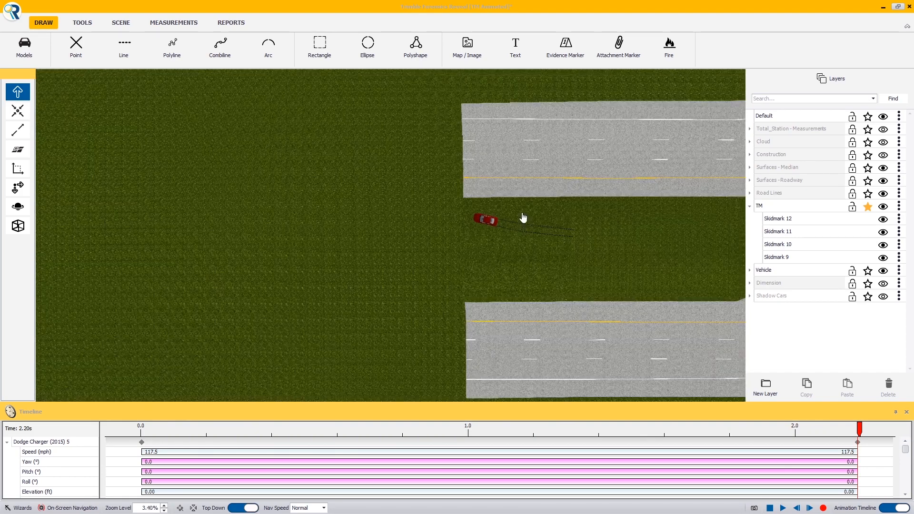
pyautogui.moveTo(584, 225); pyautogui.dragTo(372, 231, button='middle')
pyautogui.scroll(11, 367, 222)
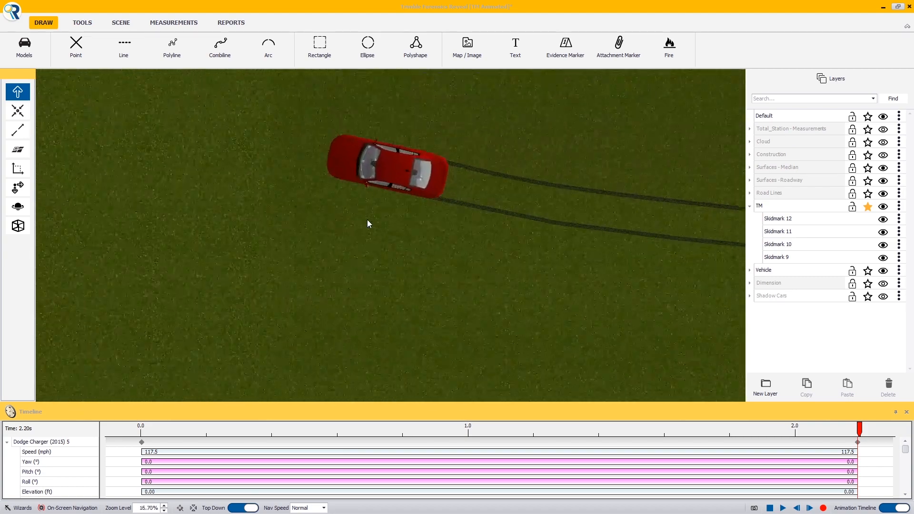
# - Select Skidmark 12 and, in wireframe view at the animation's end, move its end vertex to about X -37.07 ft to meet the car
pyautogui.click(504, 233)
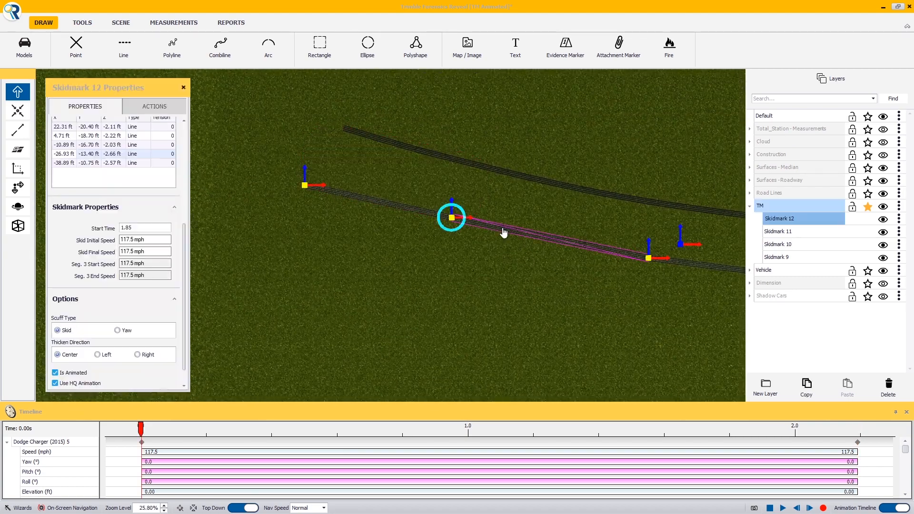
pyautogui.click(18, 225)
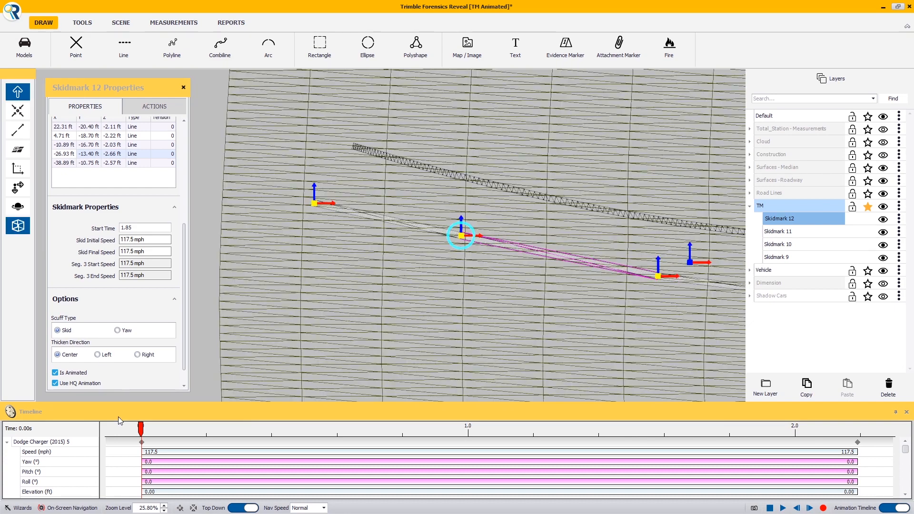
pyautogui.moveTo(143, 433); pyautogui.dragTo(864, 453)
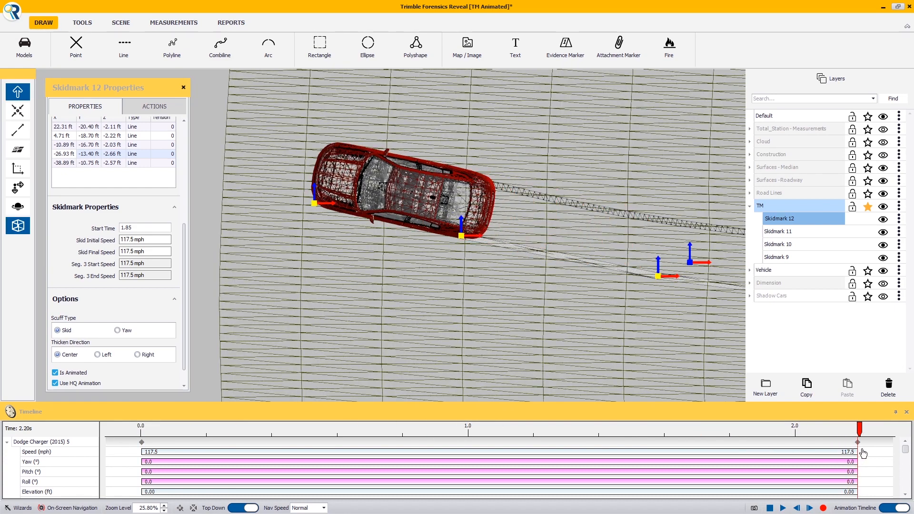
pyautogui.moveTo(315, 203); pyautogui.dragTo(336, 205)
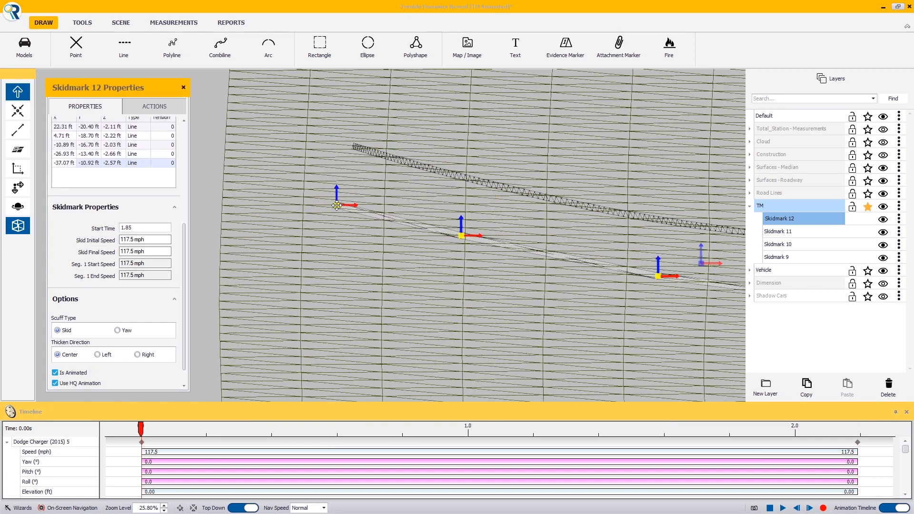
# - Leave top-down and wireframe views and play the animation to review the skid marks
pyautogui.click(237, 508)
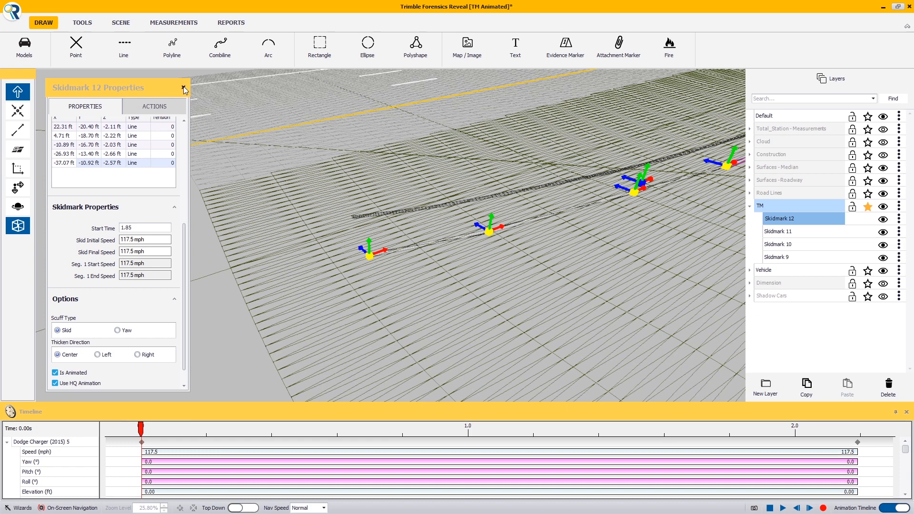
pyautogui.click(18, 226)
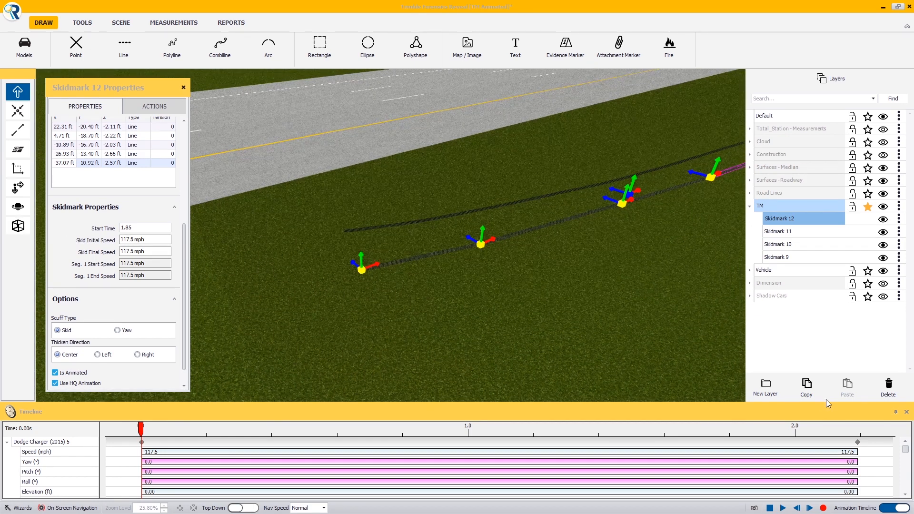
pyautogui.click(783, 508)
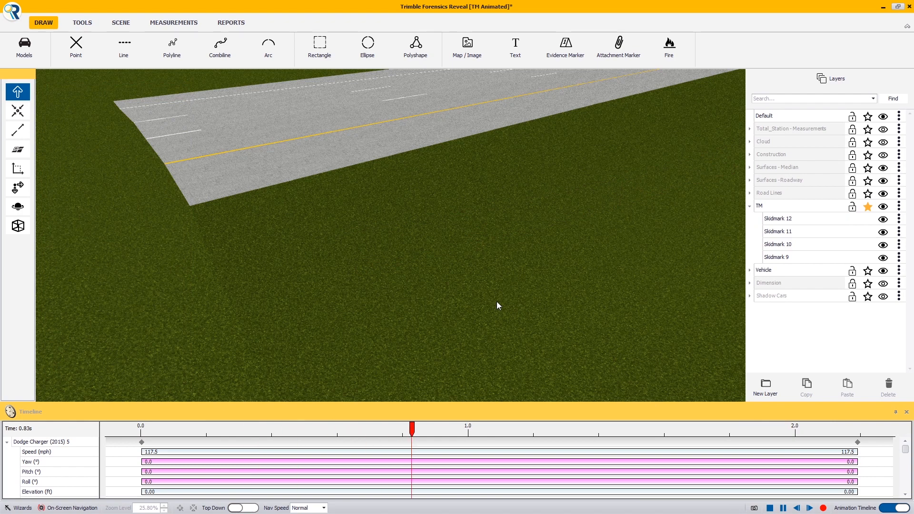